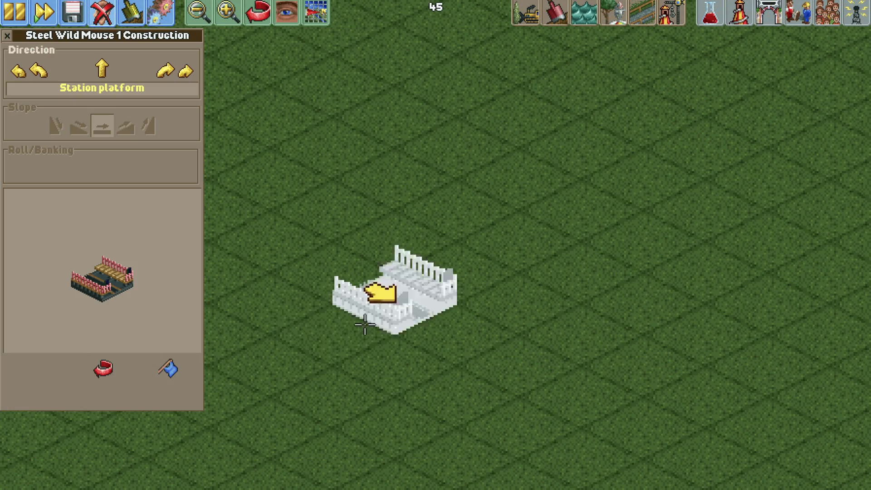
# - Place the Steel Wild Mouse station and build a steep upward piece from one end
pyautogui.click(398, 299)
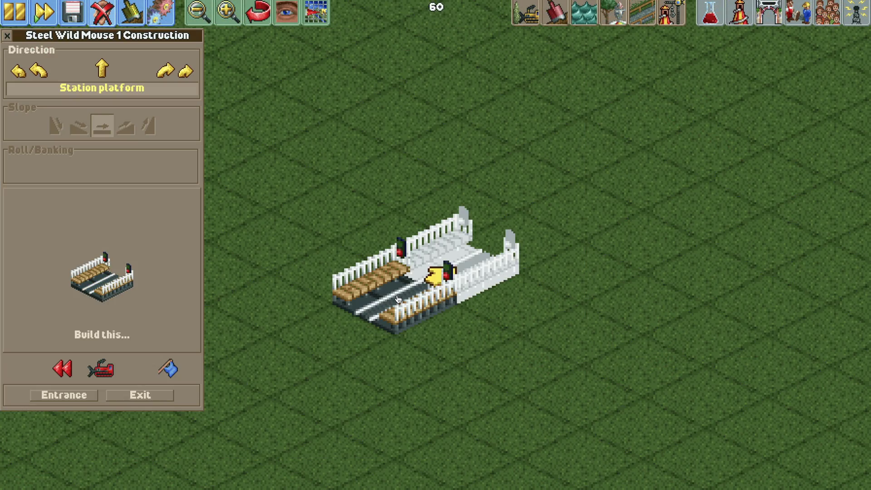
pyautogui.click(125, 125)
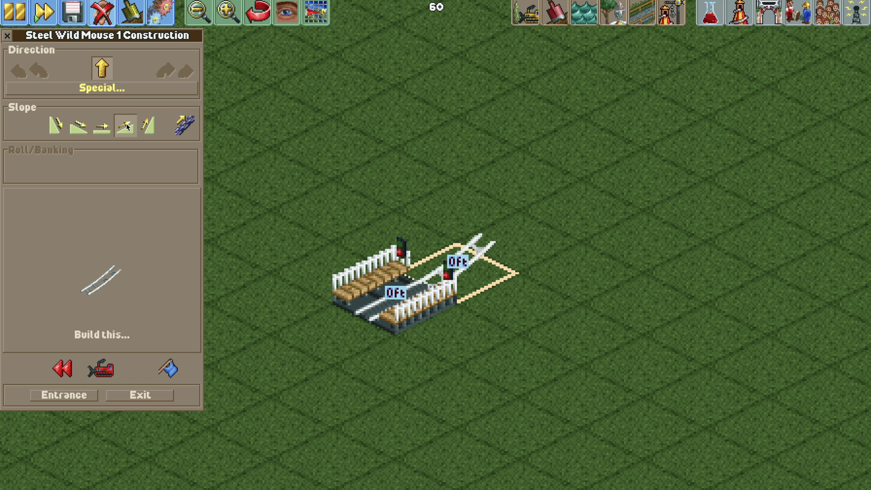
pyautogui.click(148, 127)
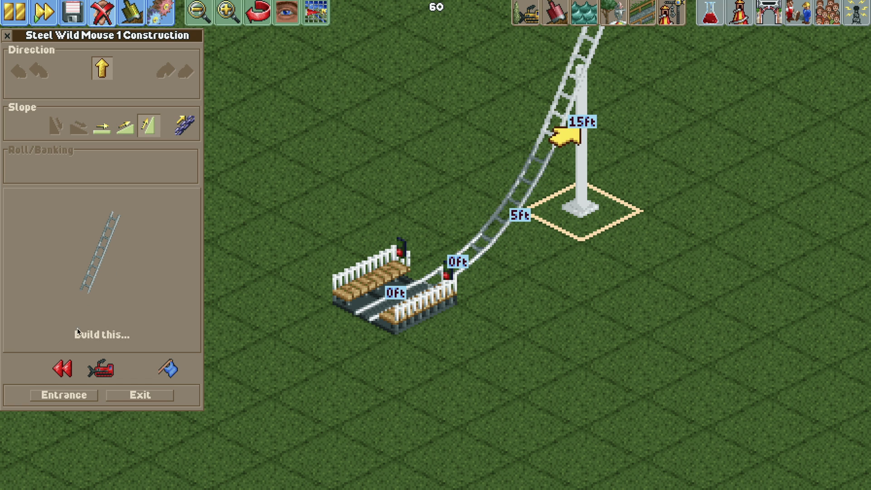
# - Start a sloped piece off the station's other end, then step along the existing track
pyautogui.click(63, 368)
pyautogui.click(63, 367)
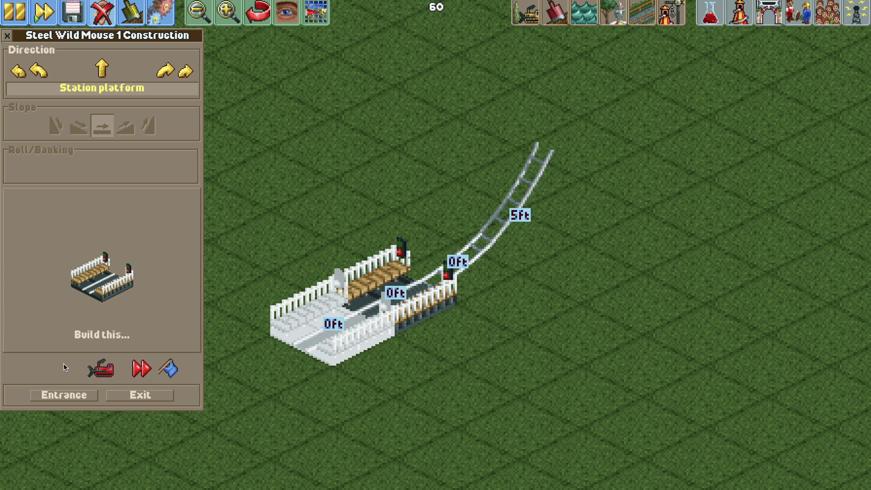
pyautogui.click(103, 71)
pyautogui.click(78, 125)
pyautogui.click(51, 130)
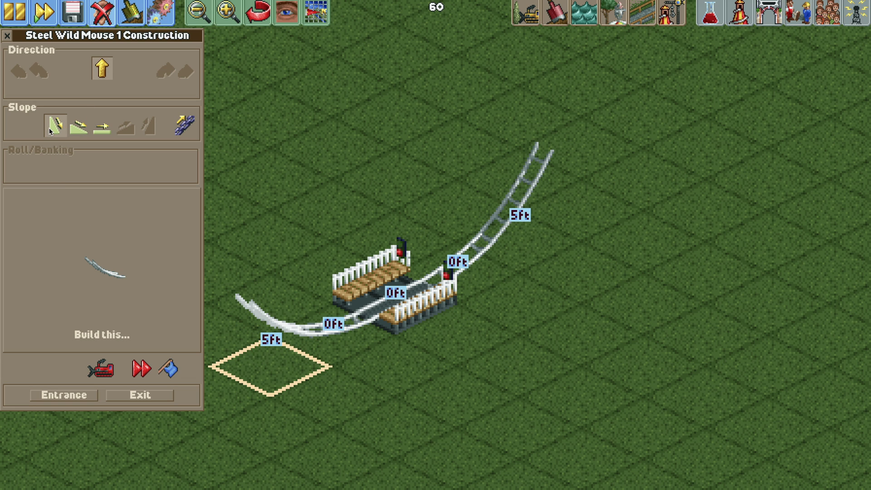
pyautogui.click(142, 369)
pyautogui.click(142, 368)
pyautogui.click(141, 369)
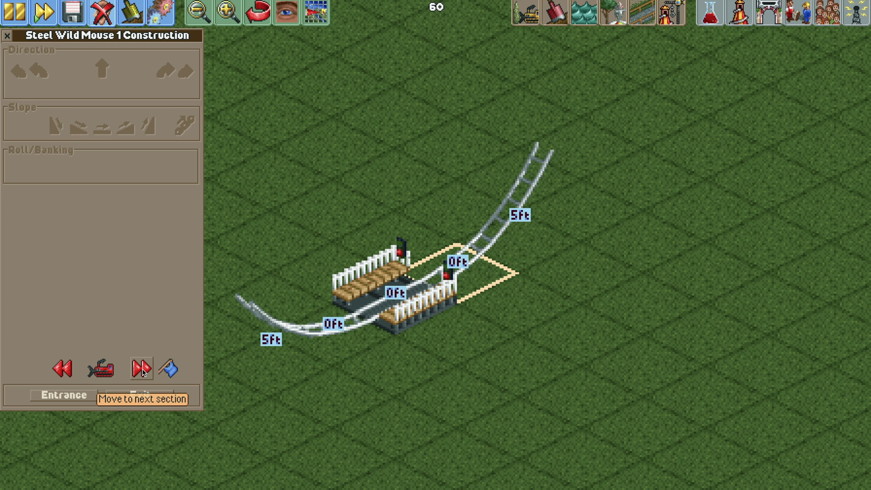
# - Build a sharp right curve and a straight beside the station, then demolish the curve
pyautogui.click(141, 369)
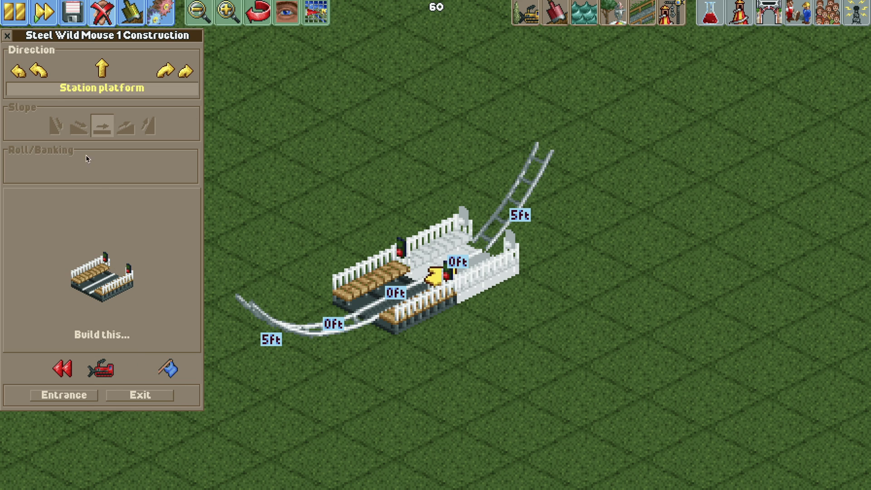
pyautogui.click(185, 70)
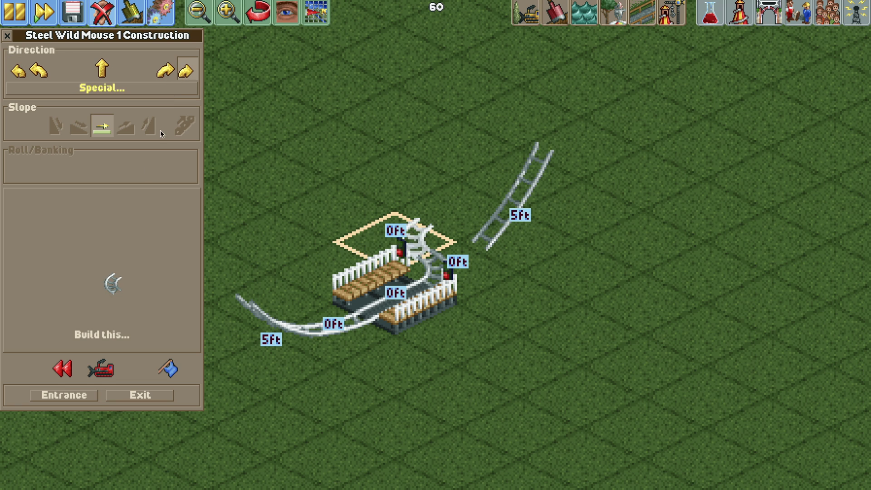
pyautogui.click(109, 284)
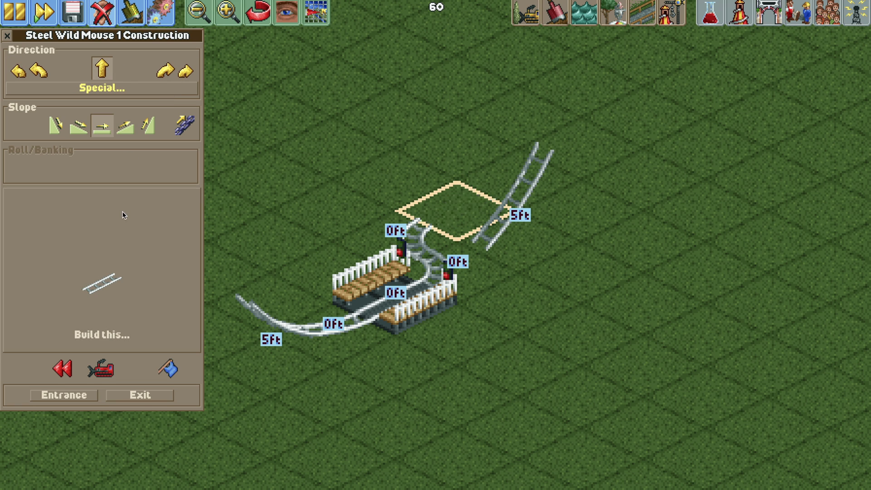
pyautogui.click(123, 215)
pyautogui.click(63, 369)
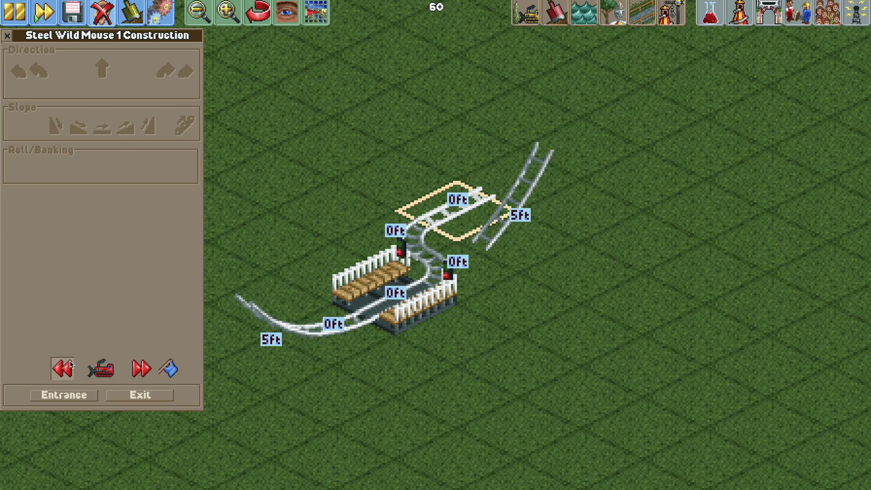
pyautogui.click(63, 369)
pyautogui.click(104, 368)
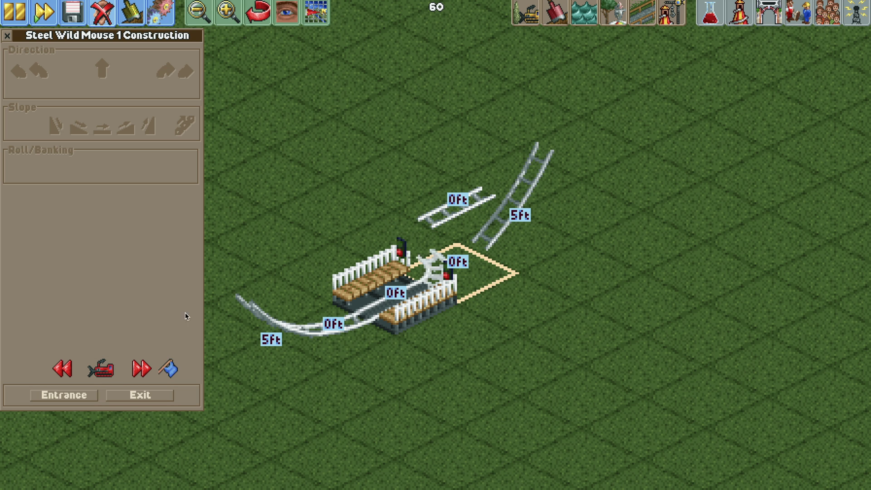
# - Extend the straight run backwards with two more straight pieces toward the station
pyautogui.click(444, 223)
pyautogui.click(63, 363)
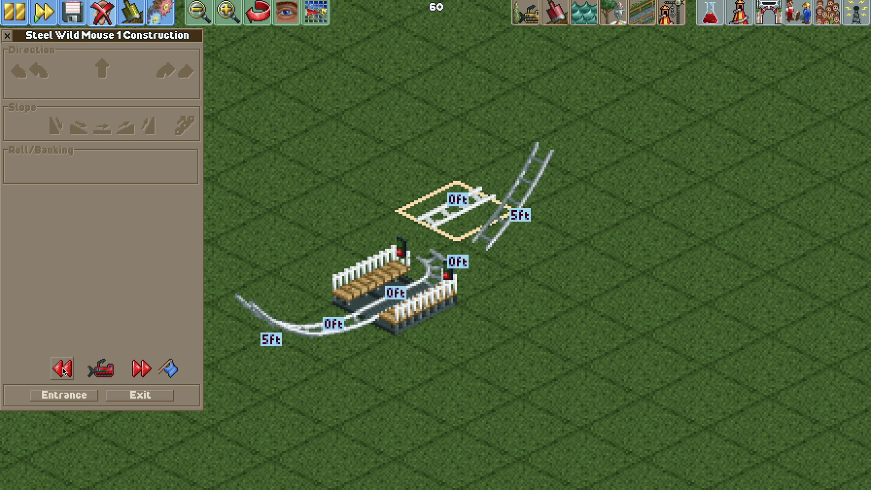
pyautogui.click(63, 363)
pyautogui.click(99, 283)
pyautogui.click(99, 283)
# - Add a gentle downward piece and then a steep downward piece to the run
pyautogui.click(79, 129)
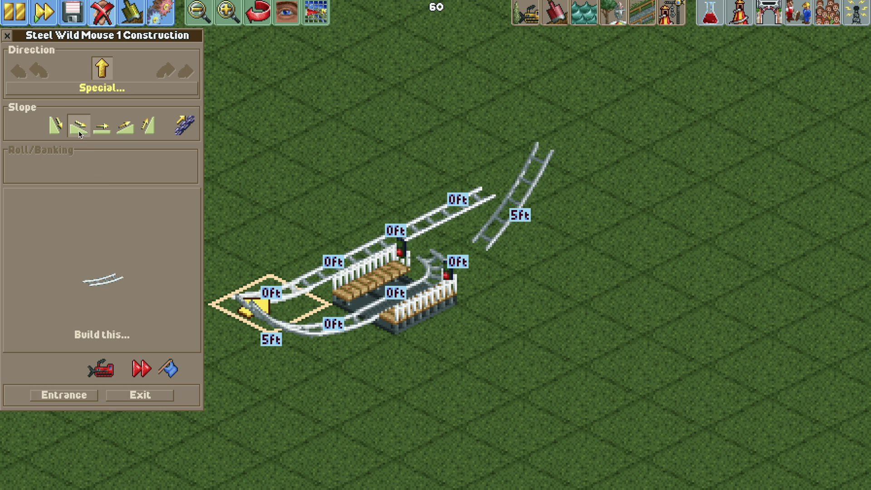
pyautogui.press('Left')
pyautogui.click(94, 217)
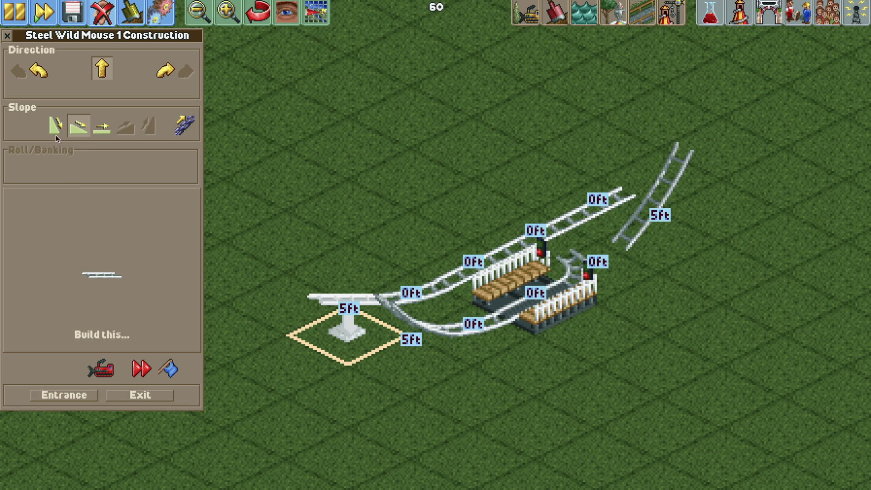
pyautogui.click(55, 126)
pyautogui.click(74, 221)
# - Demolish the track piece beside the station and set a gentle upward slope at the open end
pyautogui.click(145, 367)
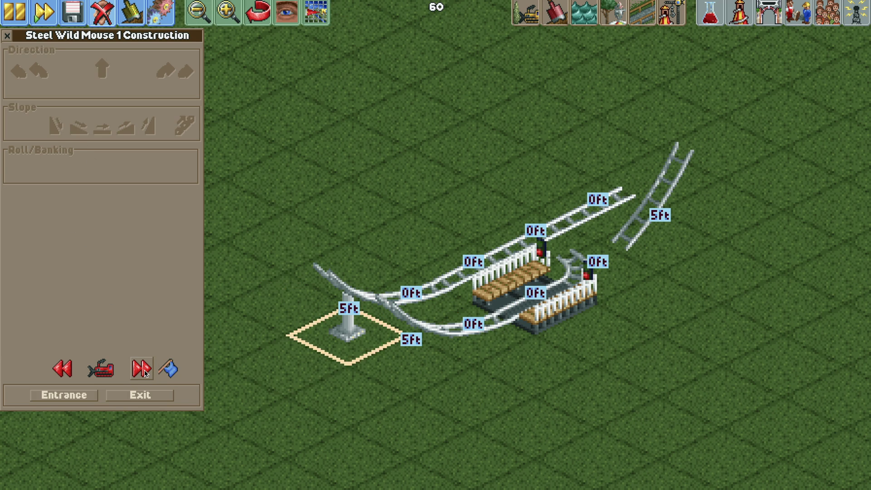
pyautogui.click(145, 368)
pyautogui.click(143, 372)
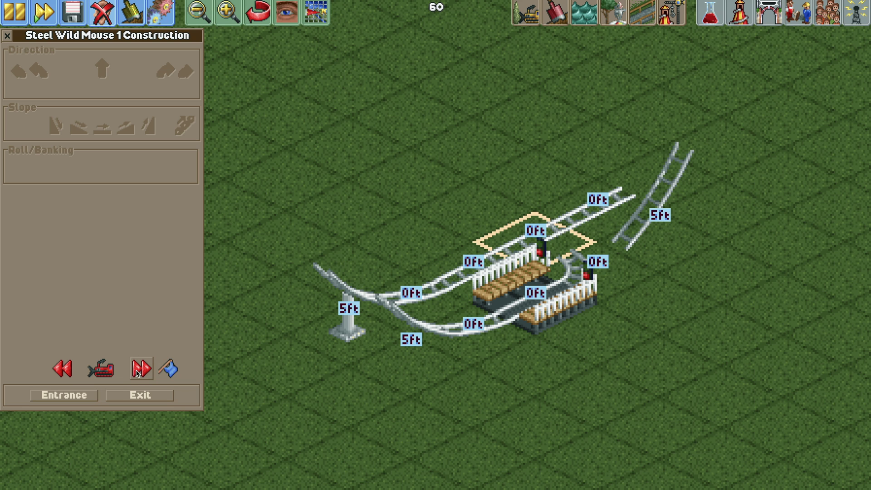
pyautogui.click(113, 371)
pyautogui.click(142, 370)
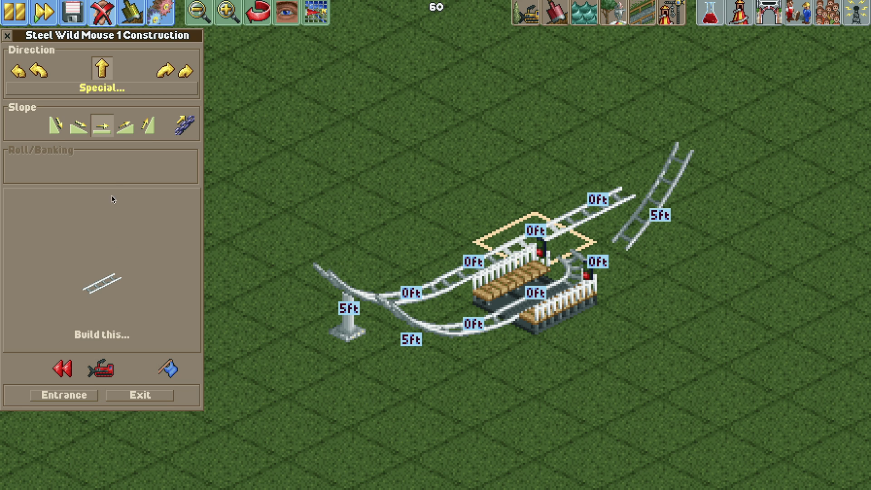
pyautogui.click(125, 126)
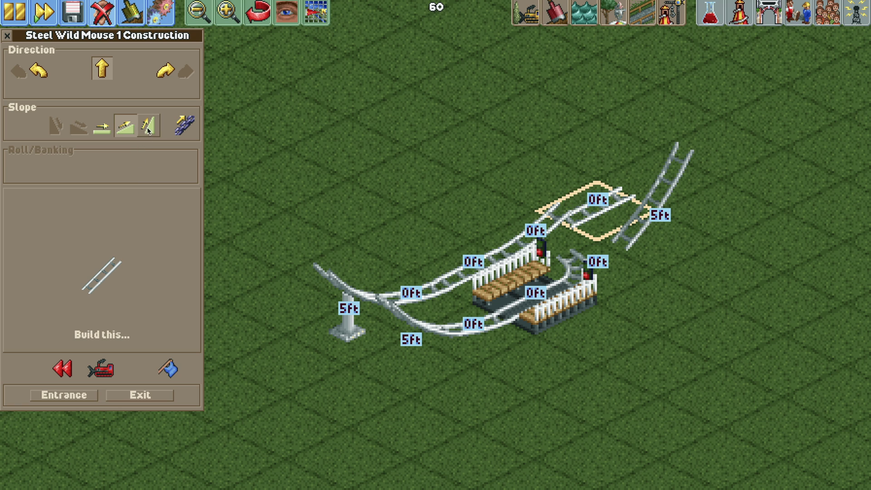
# - Disable clearance checks and build a steep climbing piece beside the station
pyautogui.click(133, 12)
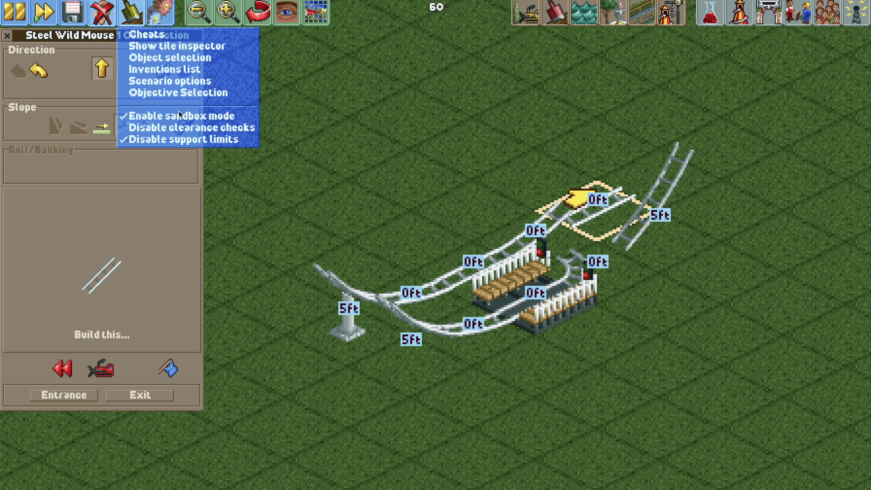
pyautogui.click(183, 128)
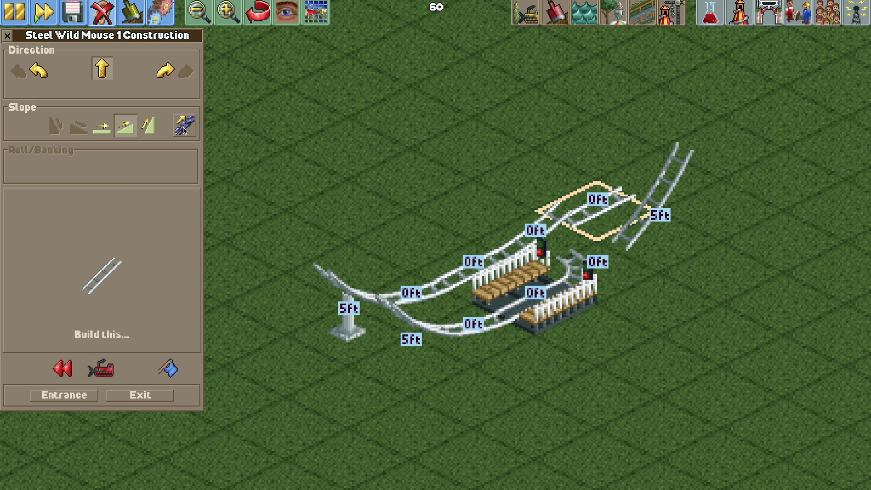
pyautogui.click(147, 127)
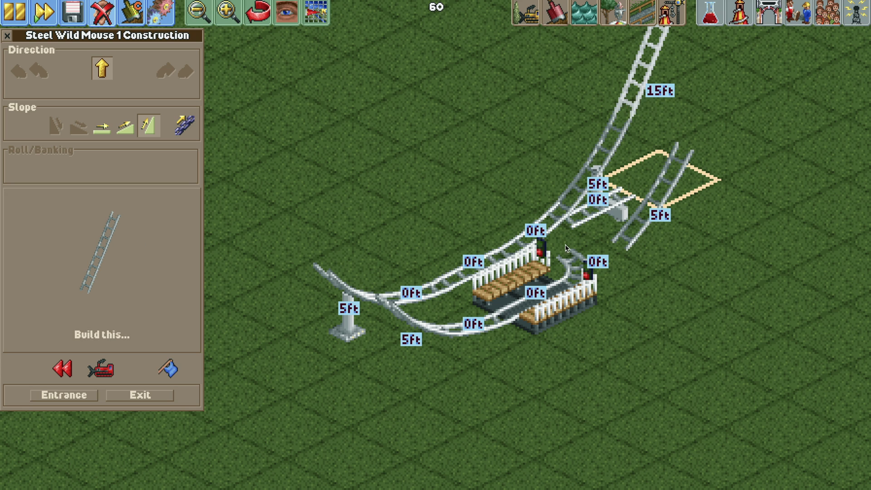
pyautogui.click(577, 231)
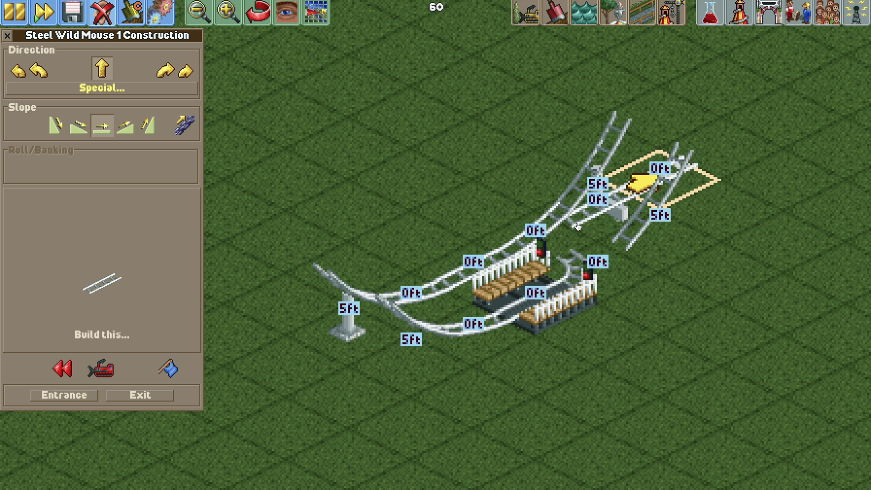
# - Step back along the track, return to the open end and preview a sharp right curve
pyautogui.click(62, 370)
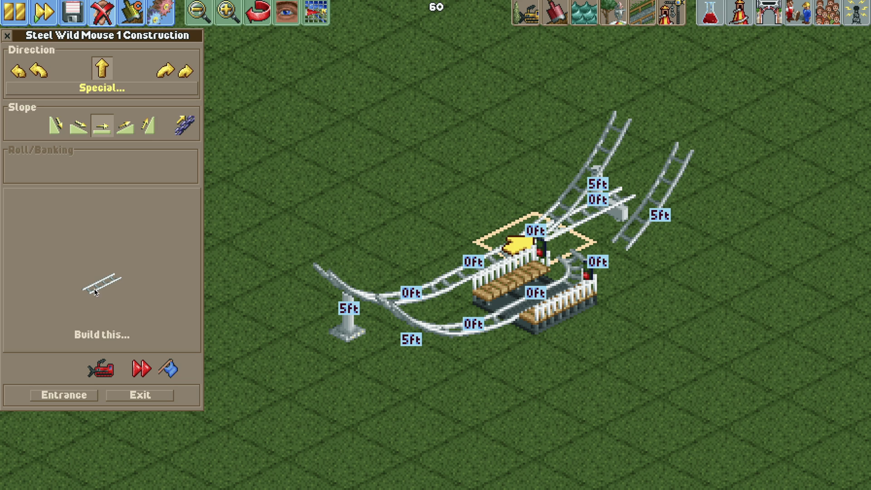
pyautogui.press('KP_7')
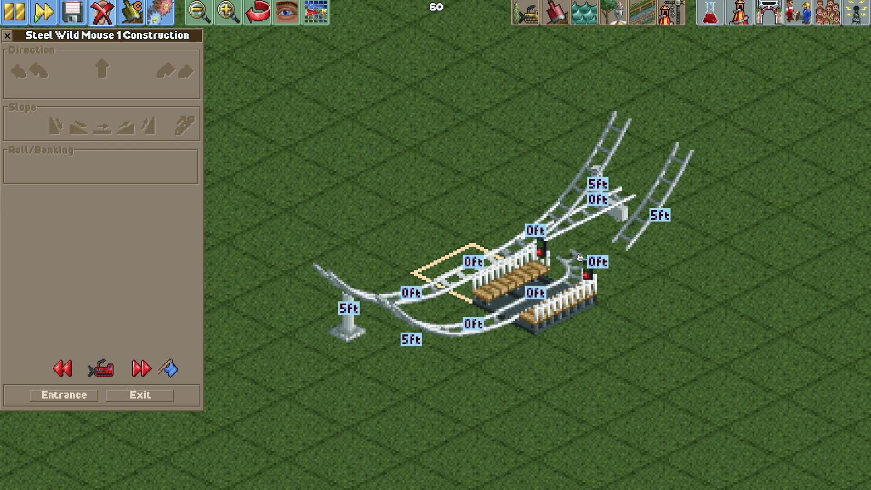
pyautogui.press('KP_9')
pyautogui.click(184, 69)
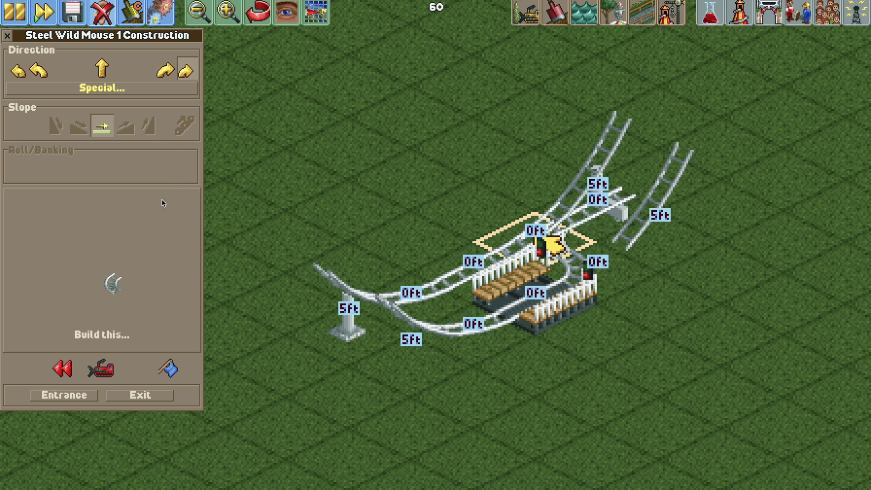
pyautogui.press('KP_7')
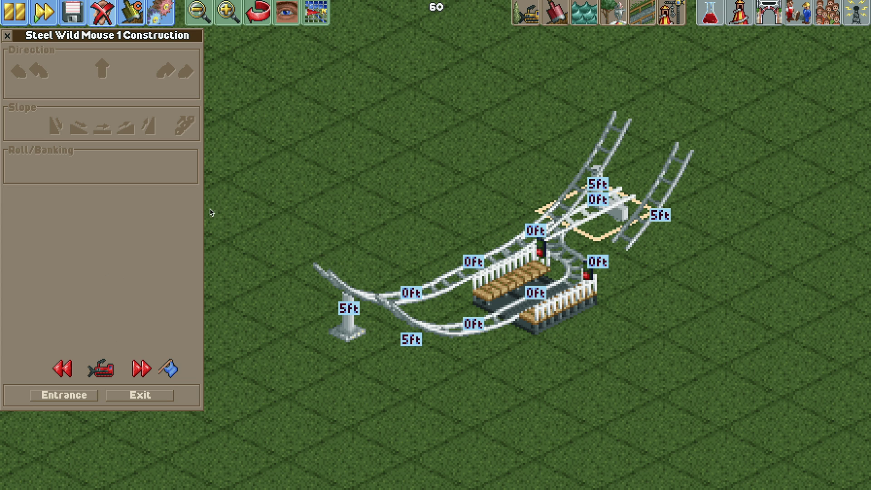
# - Demolish the piece next to the station and the stray straight piece on the right
pyautogui.click(571, 272)
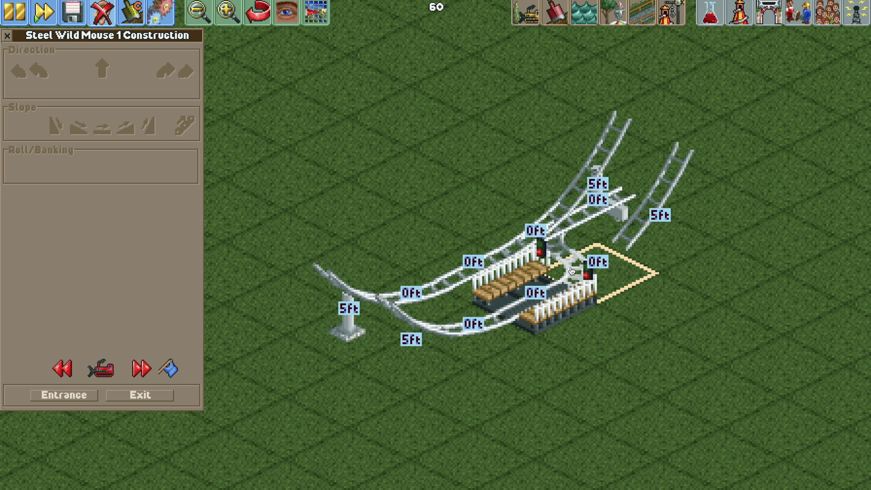
pyautogui.click(108, 369)
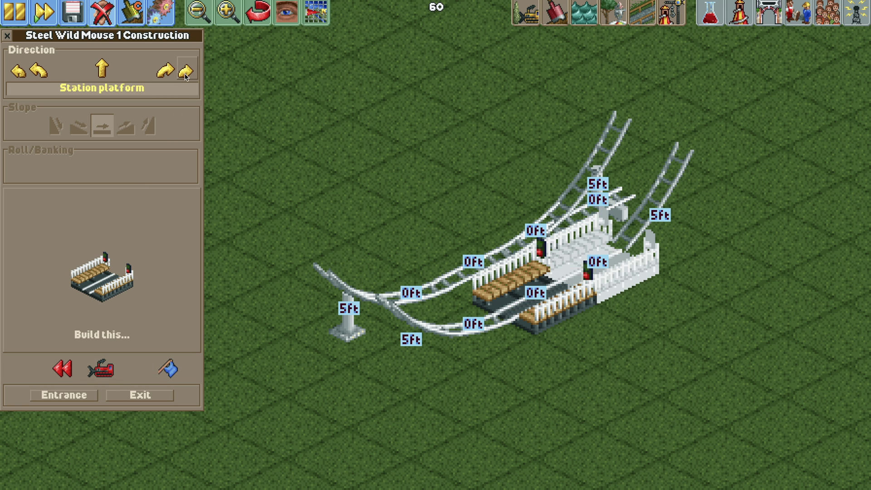
pyautogui.click(185, 72)
pyautogui.click(20, 75)
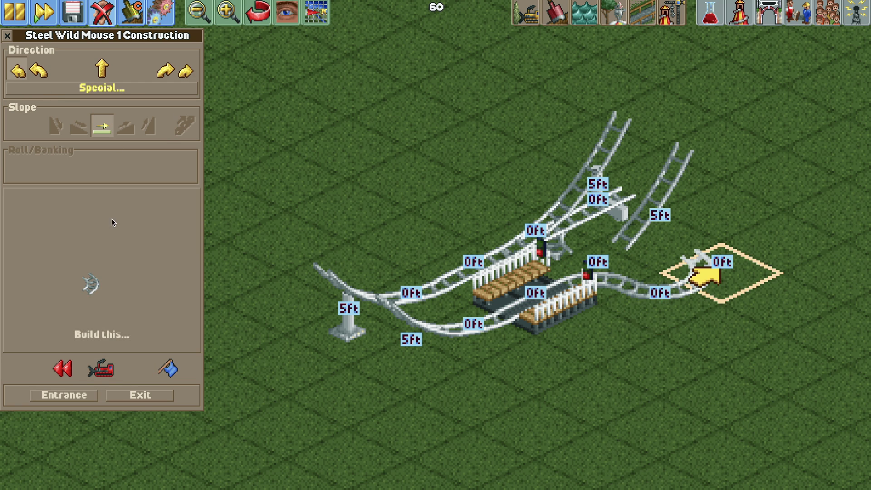
pyautogui.click(103, 70)
pyautogui.click(62, 368)
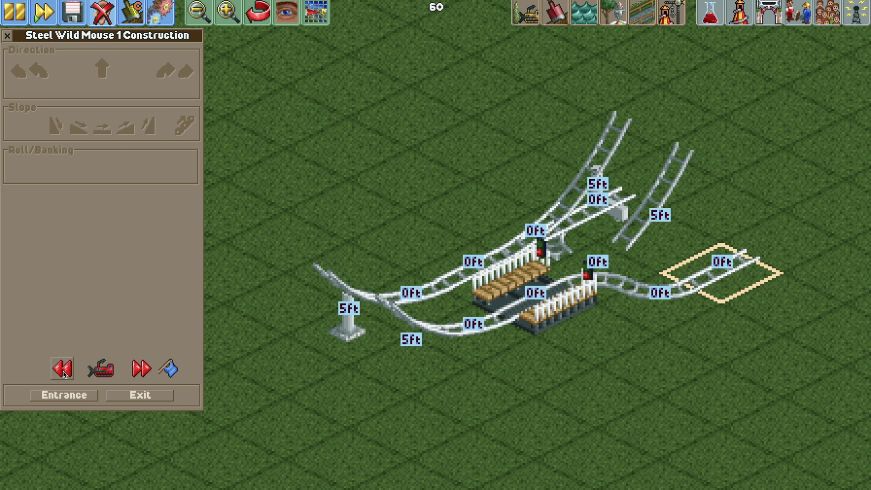
pyautogui.click(103, 372)
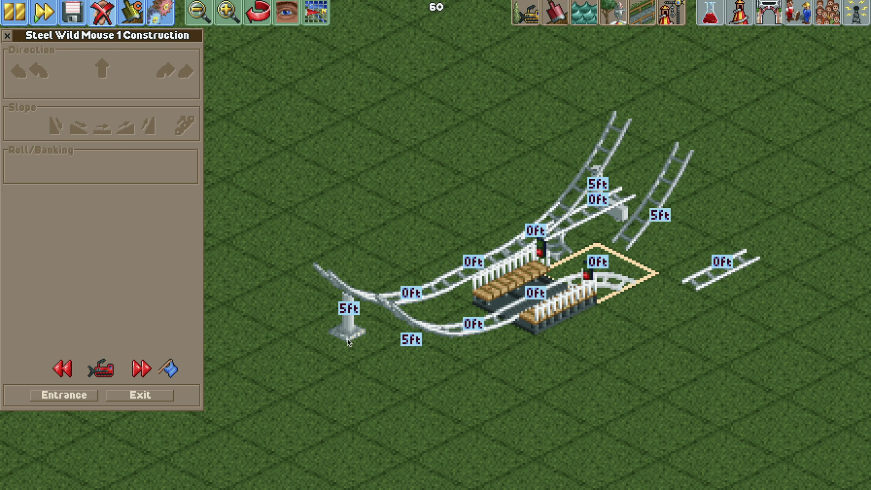
# - Extend straight track toward the lower left from the isolated straight, removing the last one
pyautogui.click(705, 286)
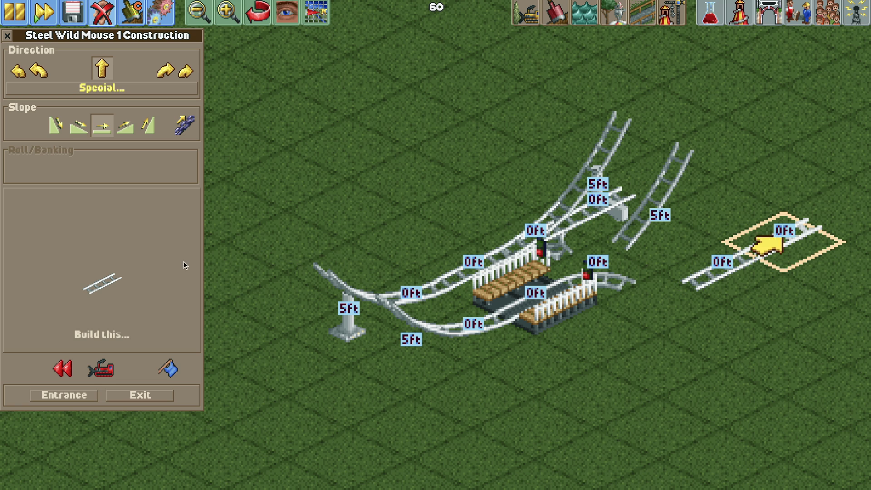
pyautogui.click(62, 369)
pyautogui.click(84, 272)
pyautogui.click(85, 272)
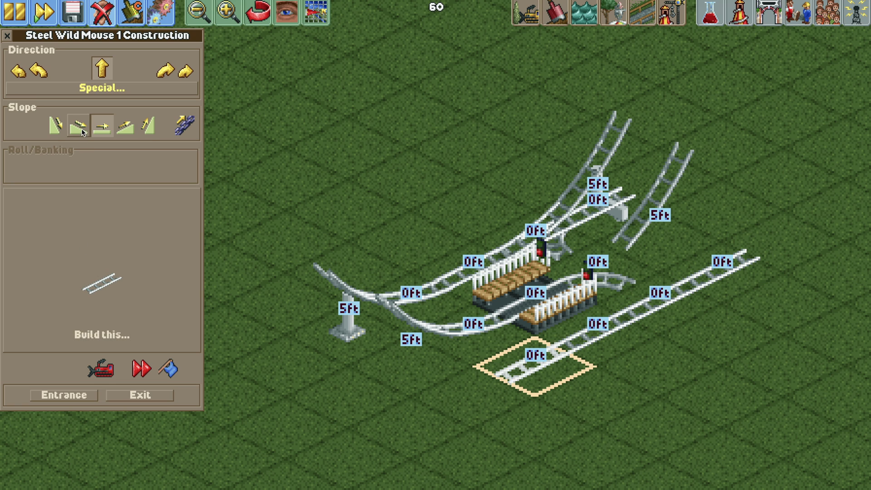
pyautogui.click(99, 376)
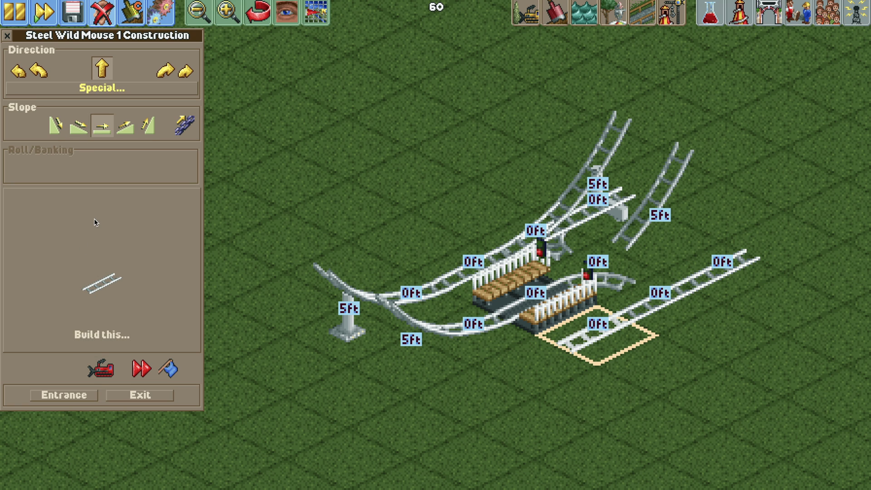
# - Add a Brakes special piece on the straight
pyautogui.click(89, 92)
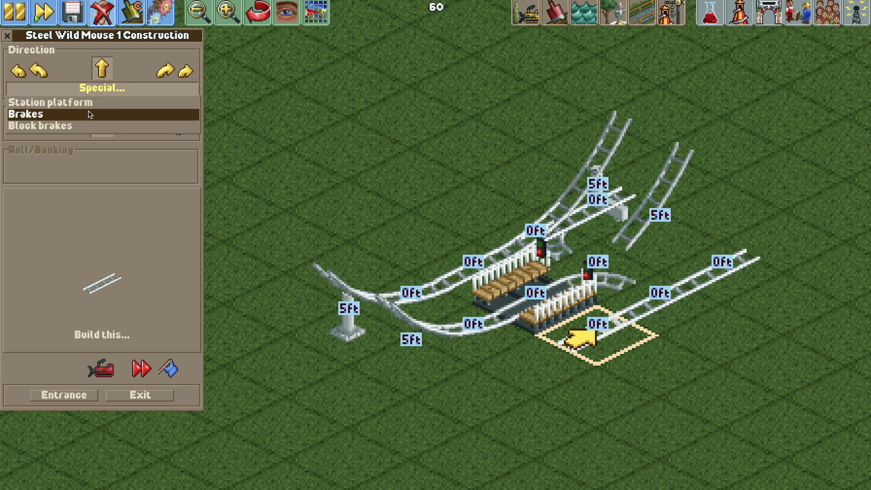
pyautogui.click(90, 113)
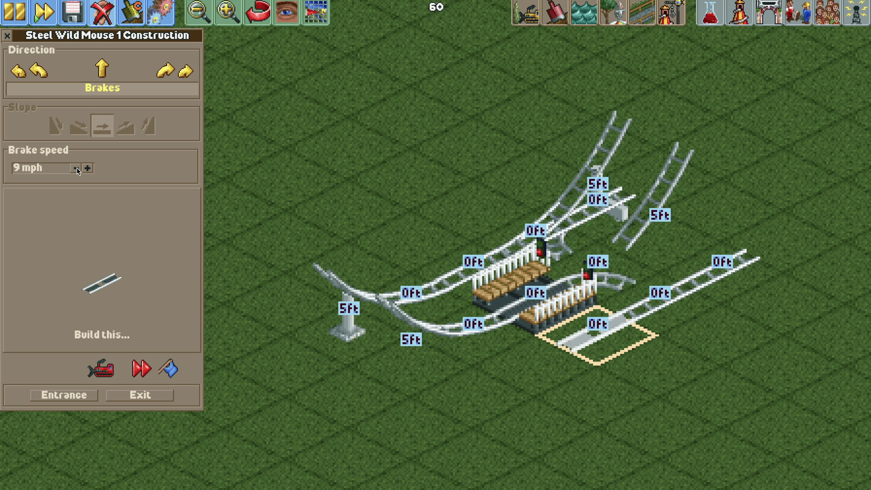
pyautogui.click(123, 268)
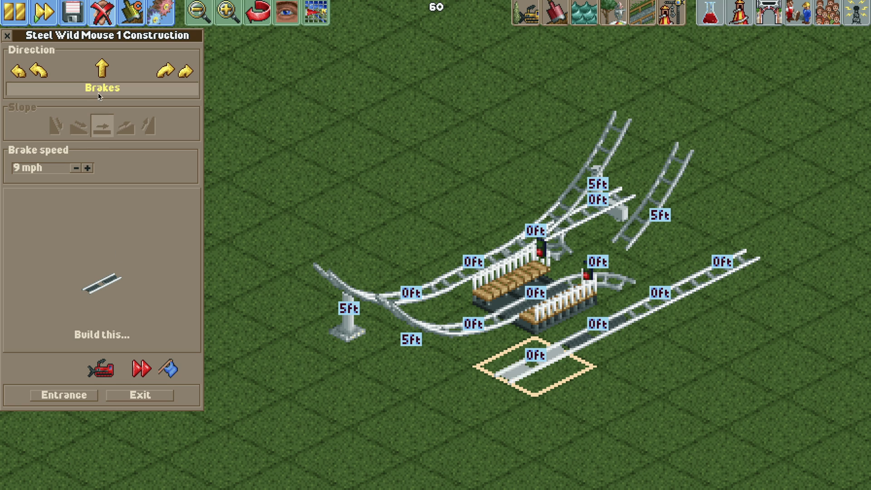
# - Build gentle and steep descending pieces joining the lower curve on its 5 ft support
pyautogui.click(102, 69)
pyautogui.click(78, 127)
pyautogui.click(111, 227)
pyautogui.click(52, 128)
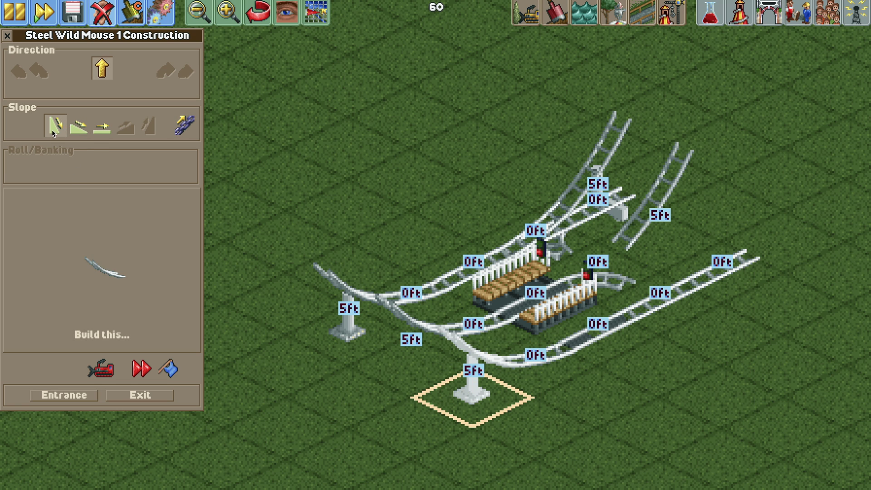
pyautogui.click(96, 220)
# - Check the brakes piece, then build the next piece at the open track end
pyautogui.click(144, 367)
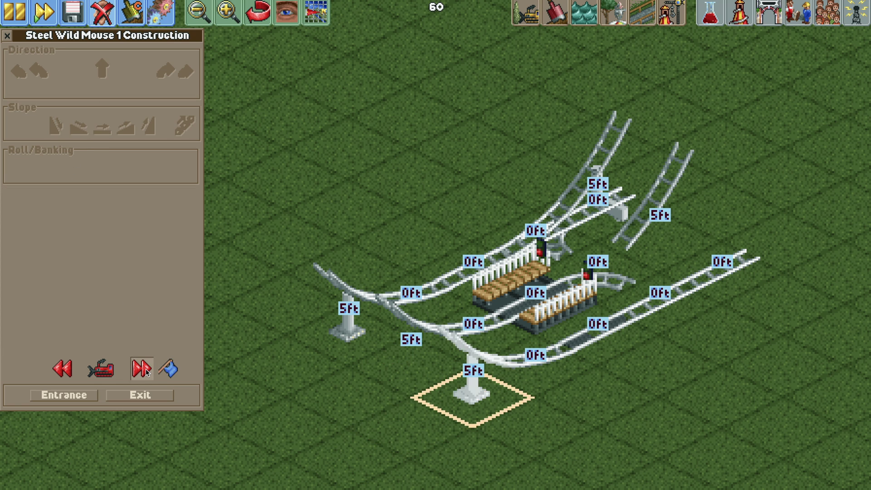
pyautogui.click(146, 370)
pyautogui.click(144, 370)
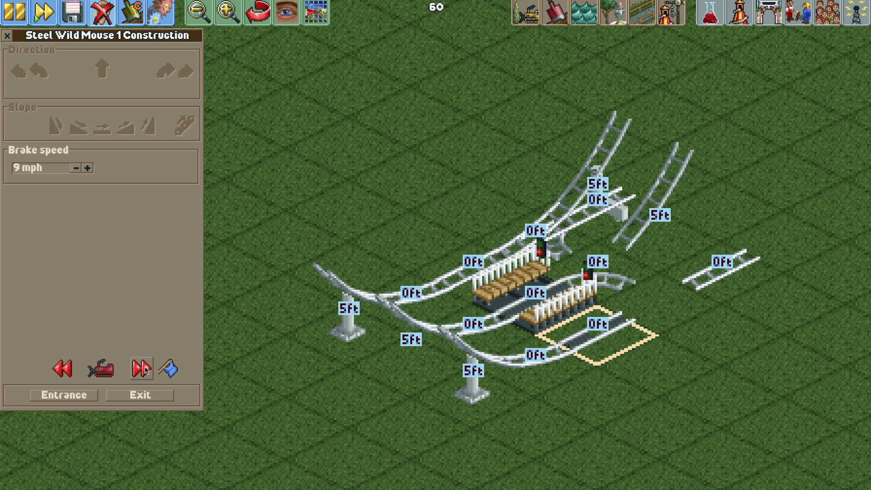
pyautogui.click(102, 70)
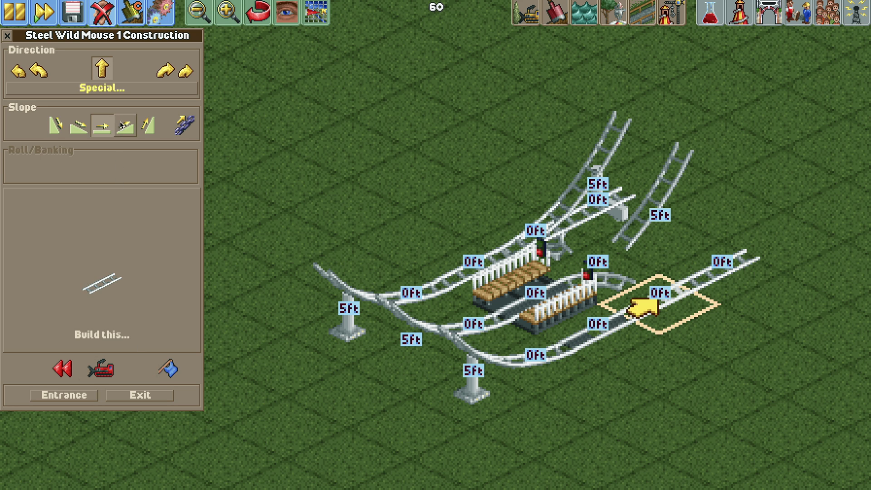
pyautogui.click(148, 125)
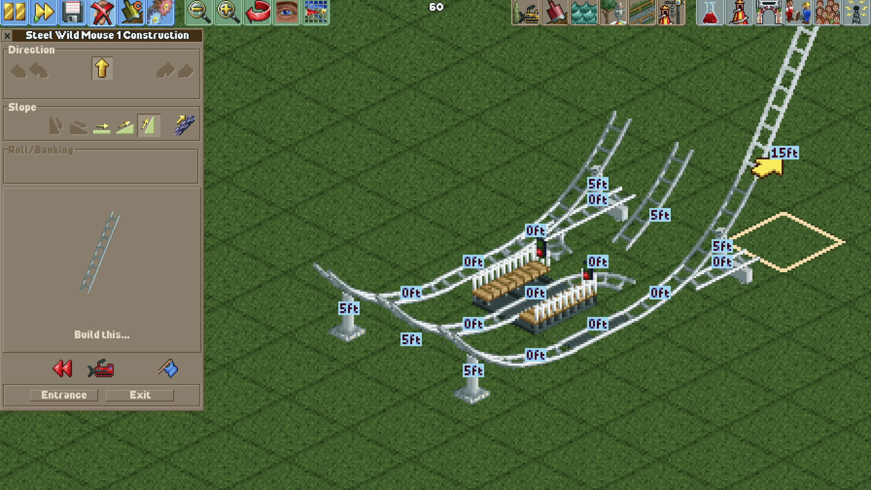
pyautogui.press('KP_2')
pyautogui.press('KP_2')
pyautogui.click(63, 368)
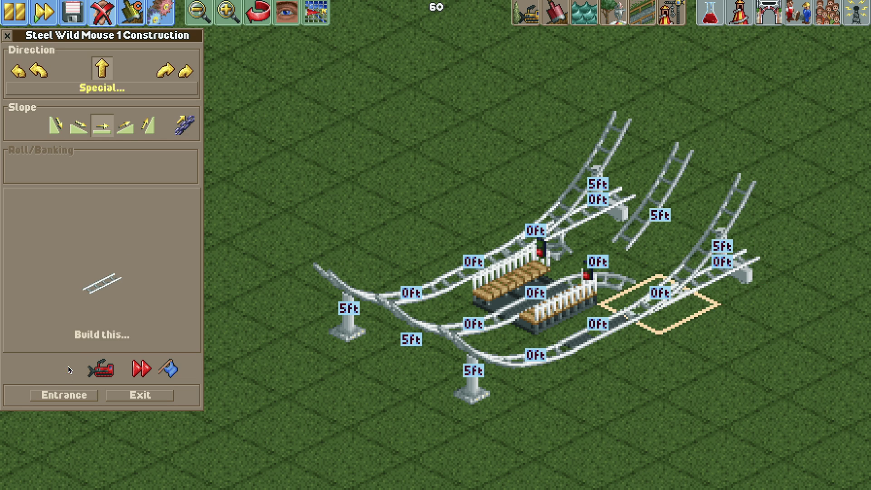
pyautogui.press('KP_7')
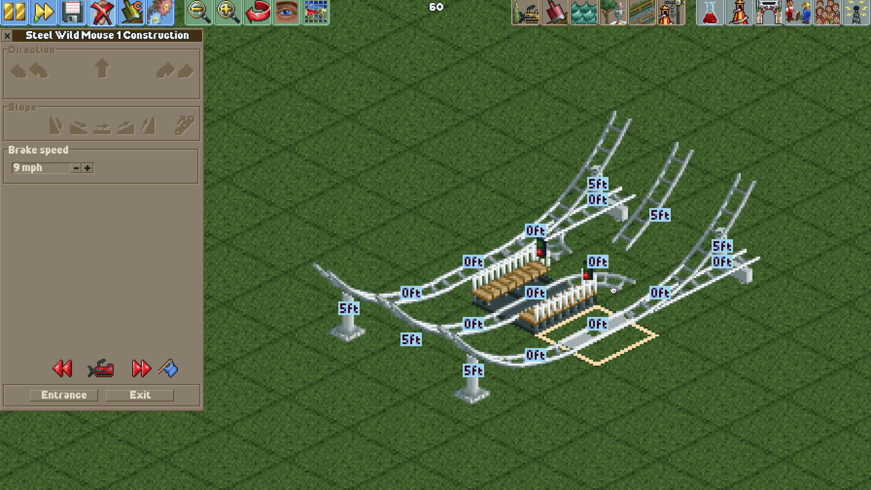
pyautogui.press('KP_9')
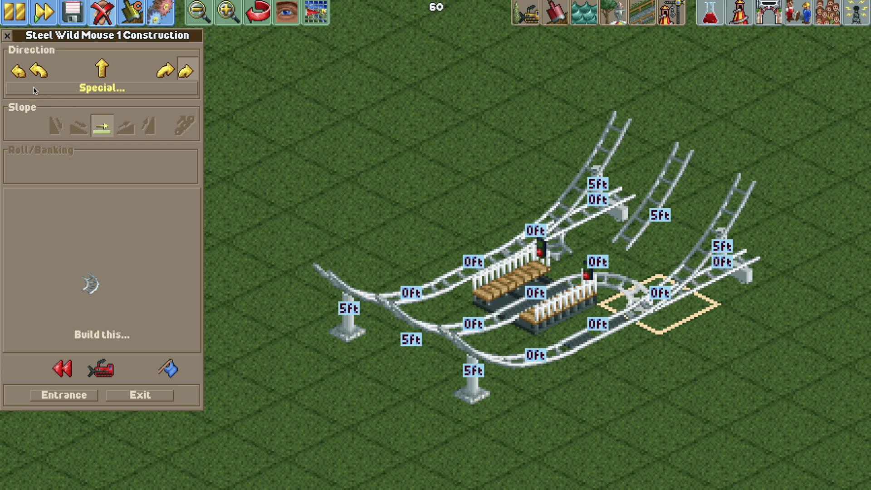
pyautogui.click(98, 245)
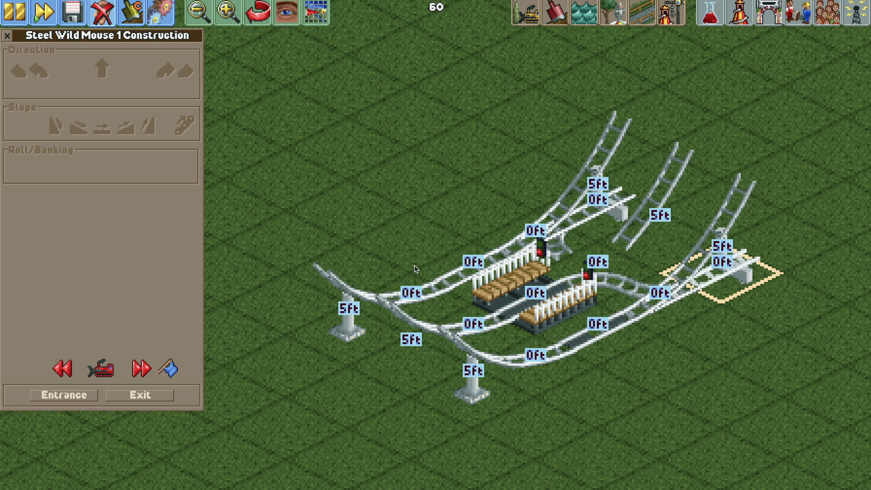
# - Replace the curved piece after the station with a gentle upward slope
pyautogui.click(607, 286)
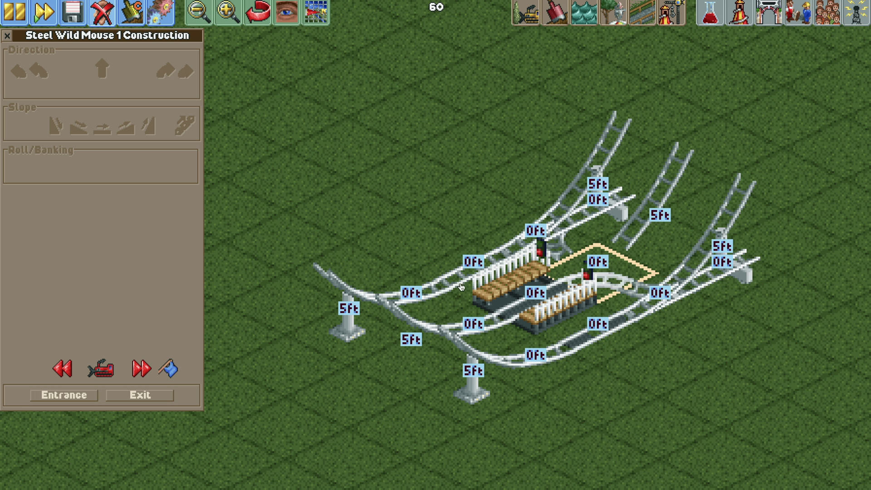
pyautogui.click(117, 364)
pyautogui.click(142, 369)
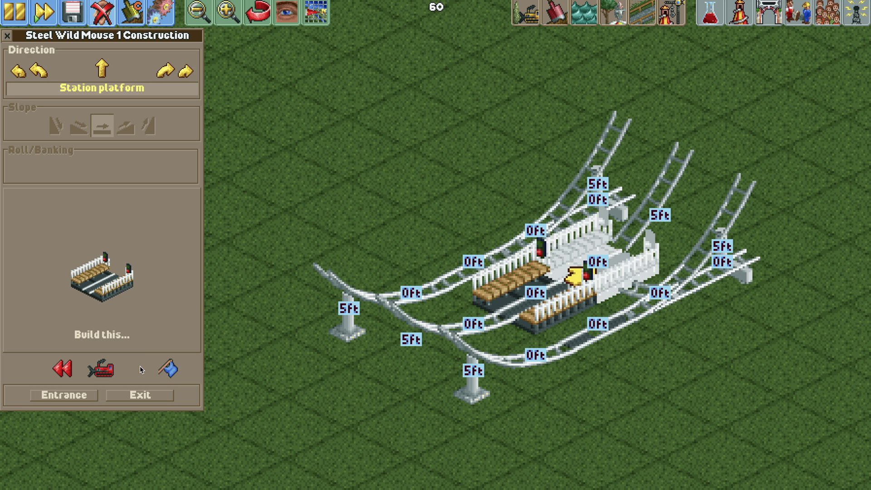
pyautogui.click(102, 68)
pyautogui.click(125, 127)
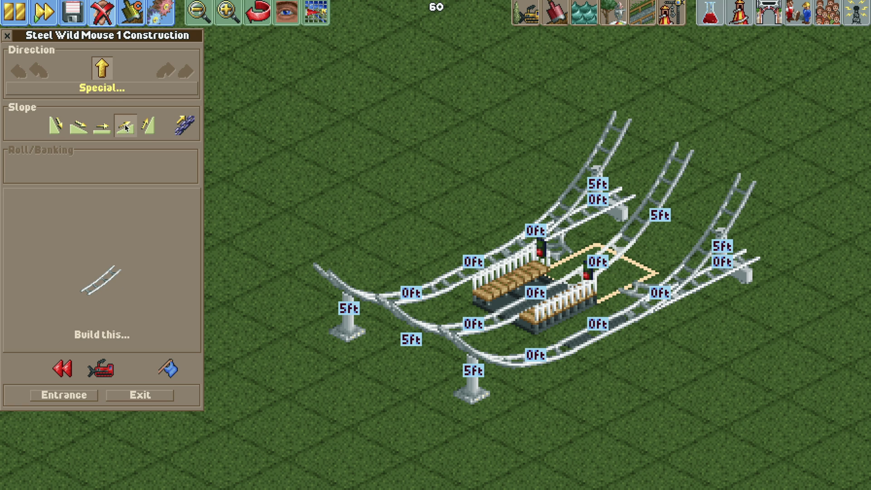
pyautogui.click(122, 202)
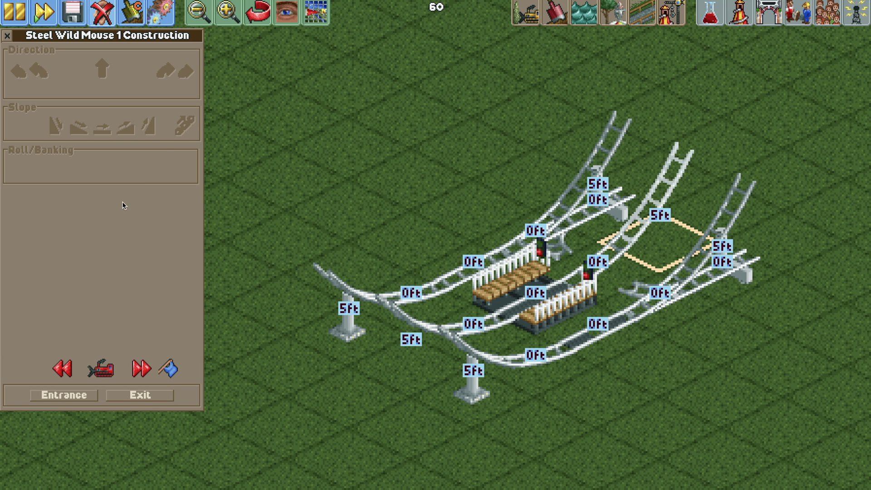
# - Build a sharp left curve beside the station
pyautogui.click(628, 295)
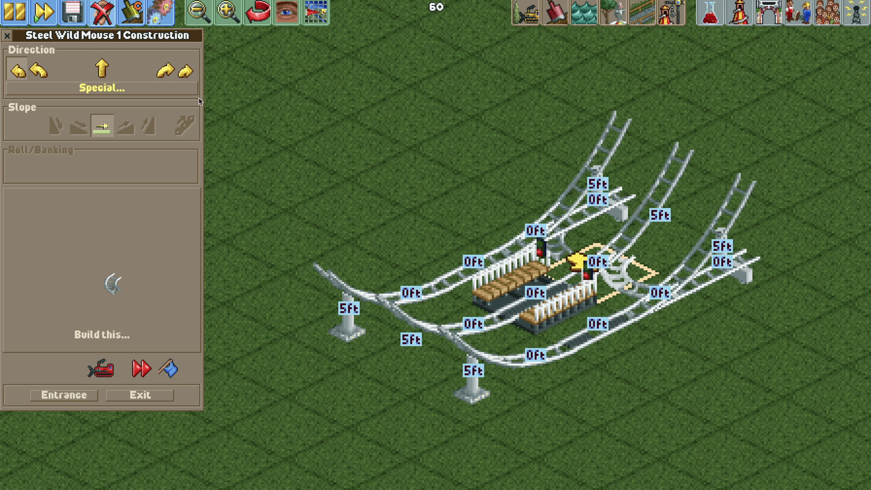
pyautogui.click(186, 70)
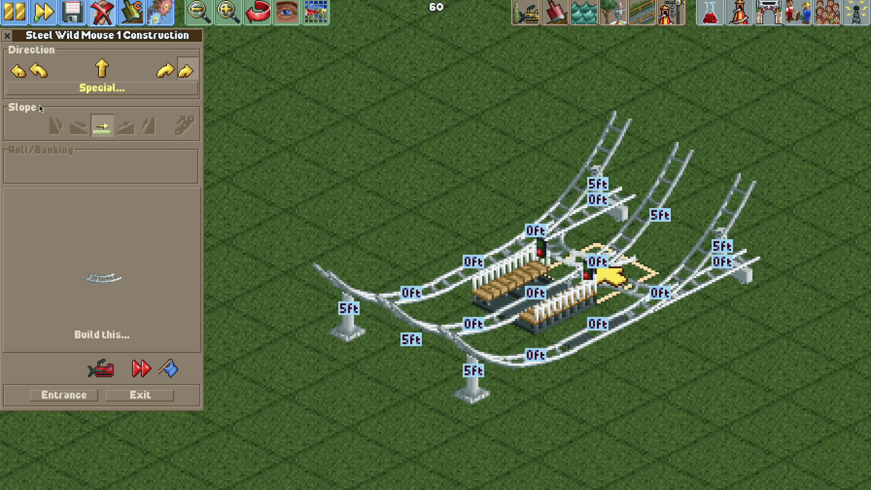
pyautogui.click(17, 72)
pyautogui.click(76, 219)
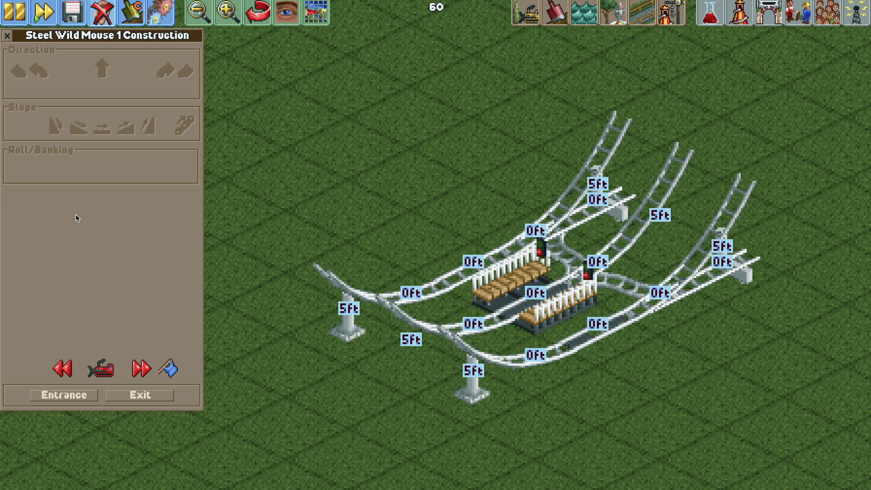
pyautogui.click(142, 368)
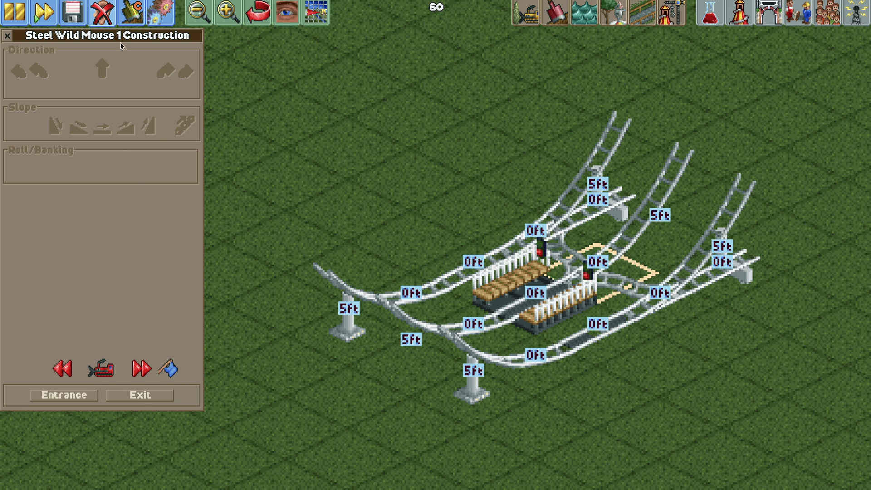
pyautogui.click(131, 12)
# - In the Tile inspector, move the CH 18 track element next to the station to the top
pyautogui.click(152, 47)
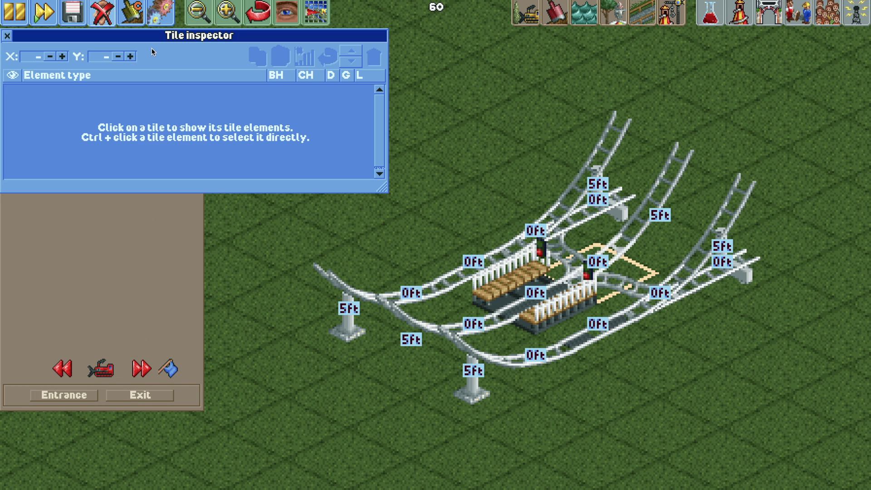
pyautogui.click(613, 272)
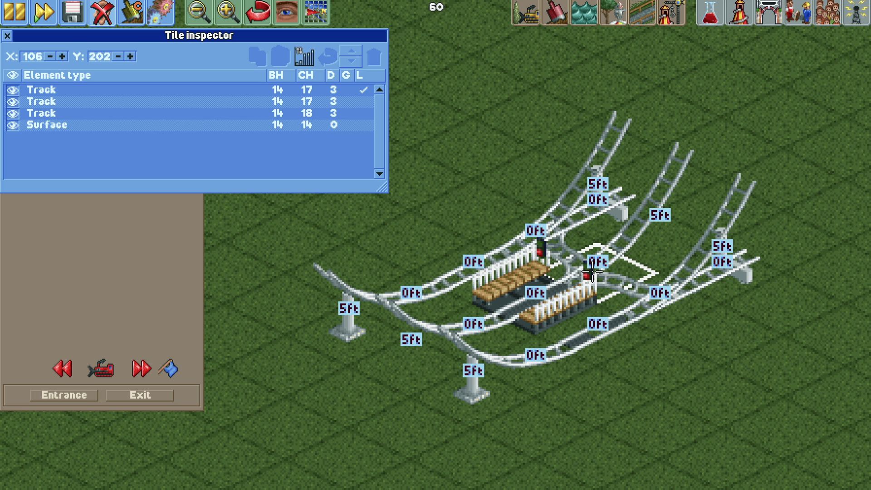
pyautogui.click(166, 113)
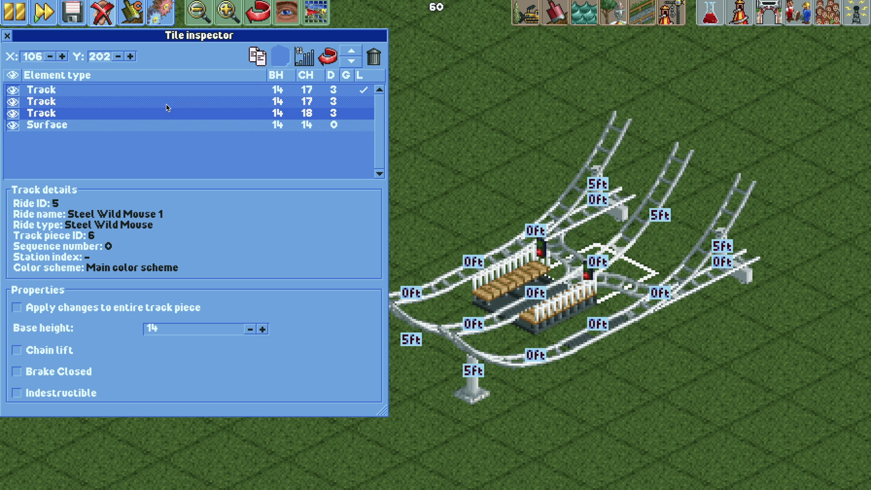
pyautogui.click(166, 104)
pyautogui.click(167, 92)
pyautogui.click(167, 104)
pyautogui.click(166, 112)
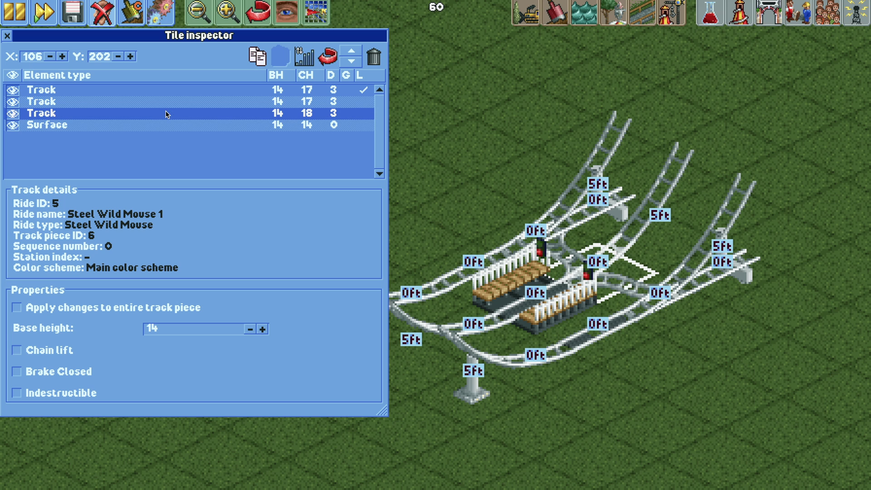
pyautogui.click(351, 54)
pyautogui.click(351, 55)
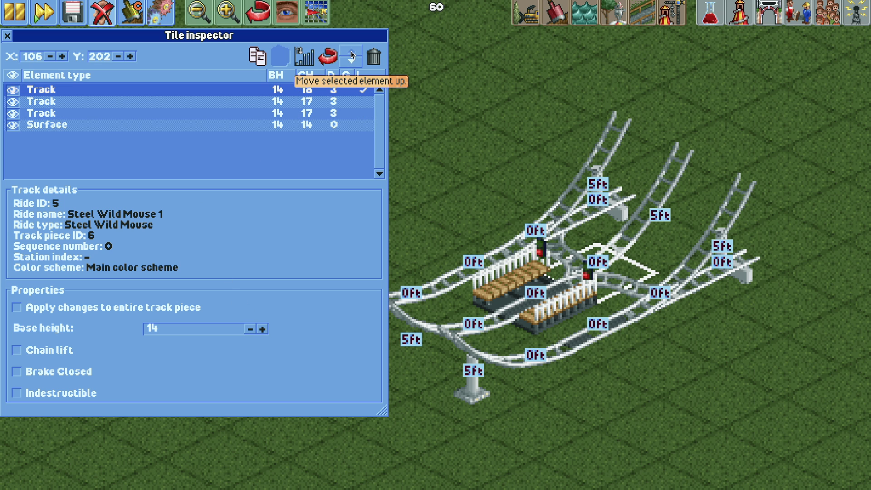
pyautogui.click(260, 113)
pyautogui.click(261, 103)
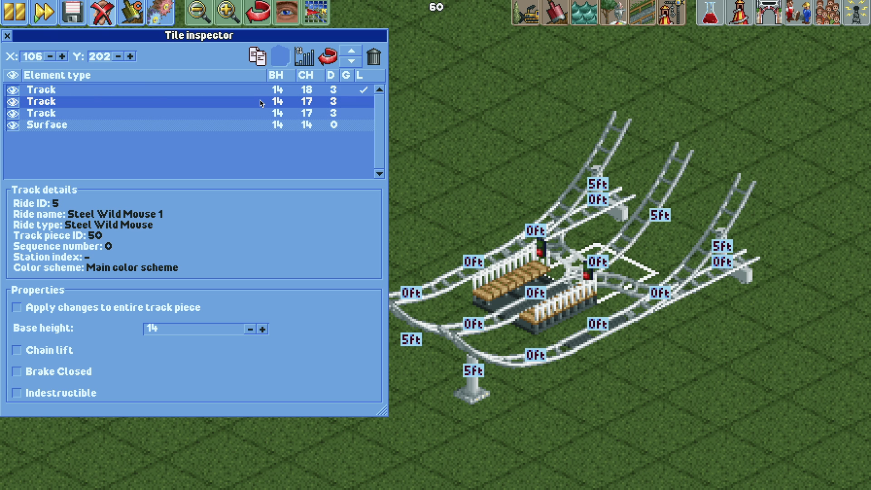
pyautogui.press('BackSpace')
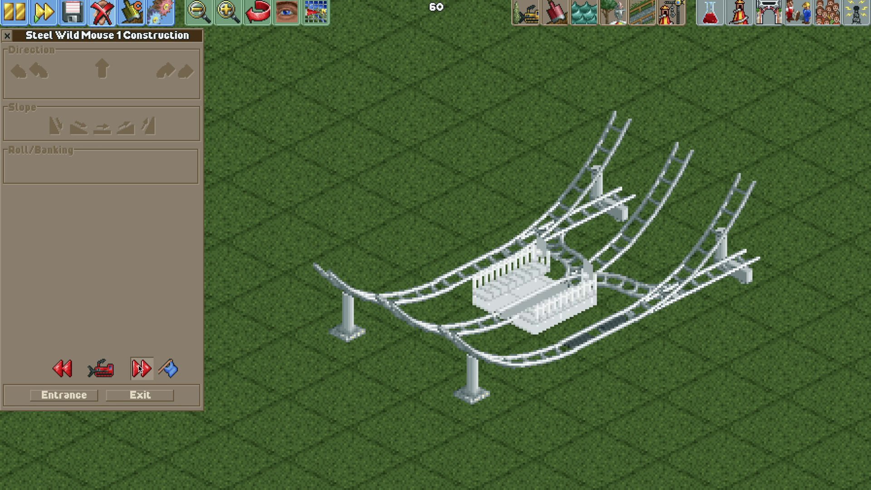
# - Step back and forth through the track sections around the brake piece
pyautogui.click(140, 369)
pyautogui.click(140, 369)
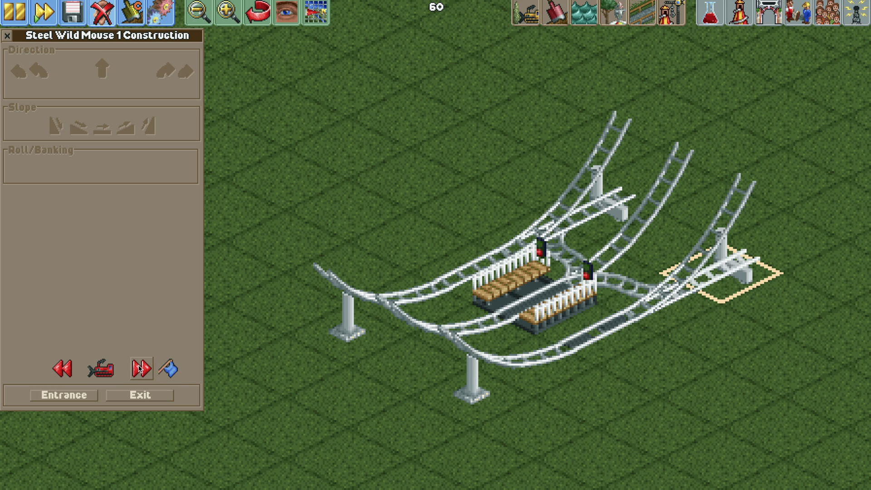
pyautogui.click(73, 370)
pyautogui.click(73, 370)
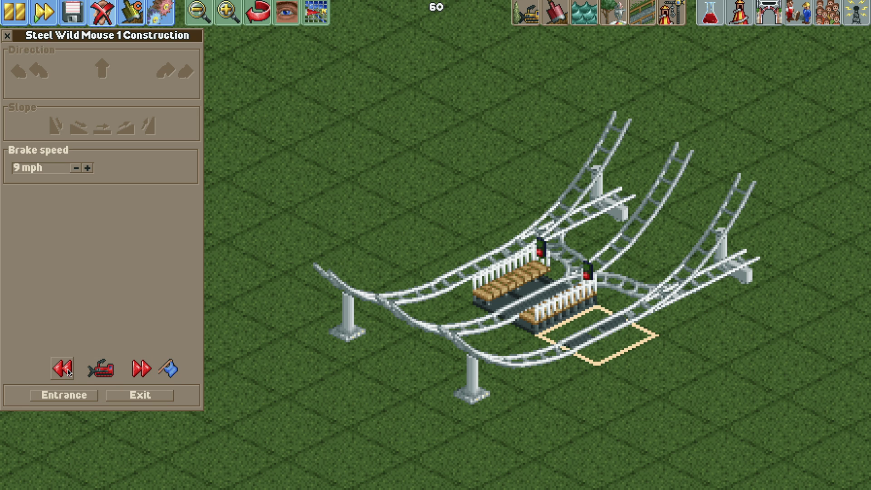
pyautogui.click(140, 373)
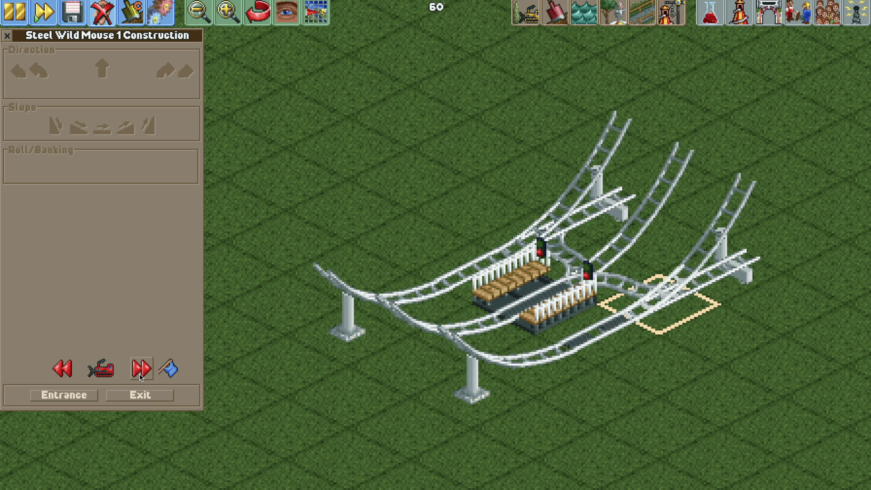
pyautogui.click(140, 373)
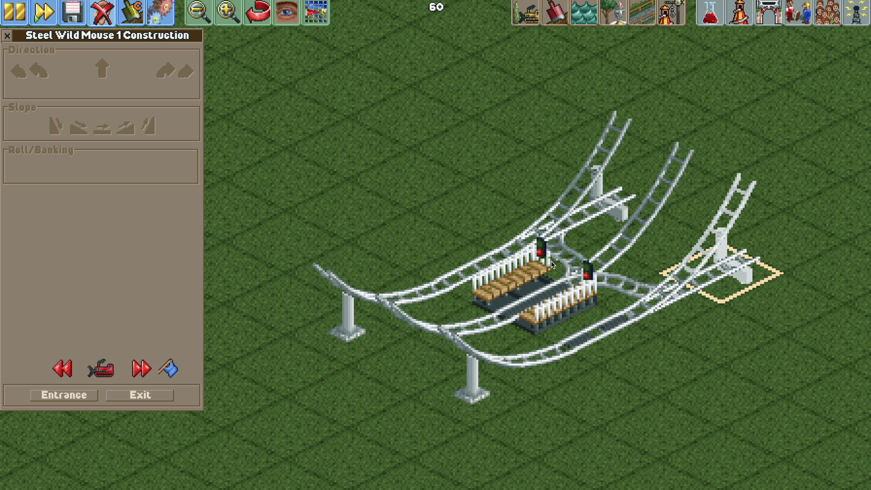
# - Select the curved piece behind the station and pick the track piece near the station
pyautogui.click(567, 270)
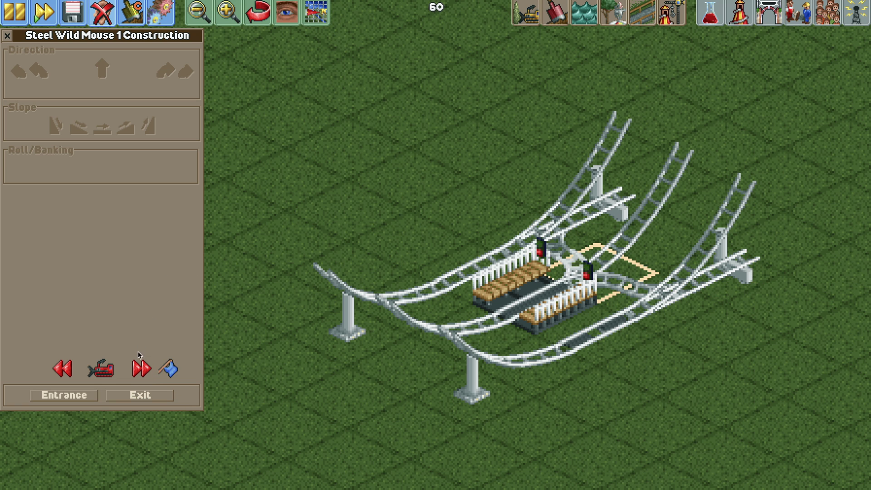
pyautogui.click(138, 355)
pyautogui.click(139, 355)
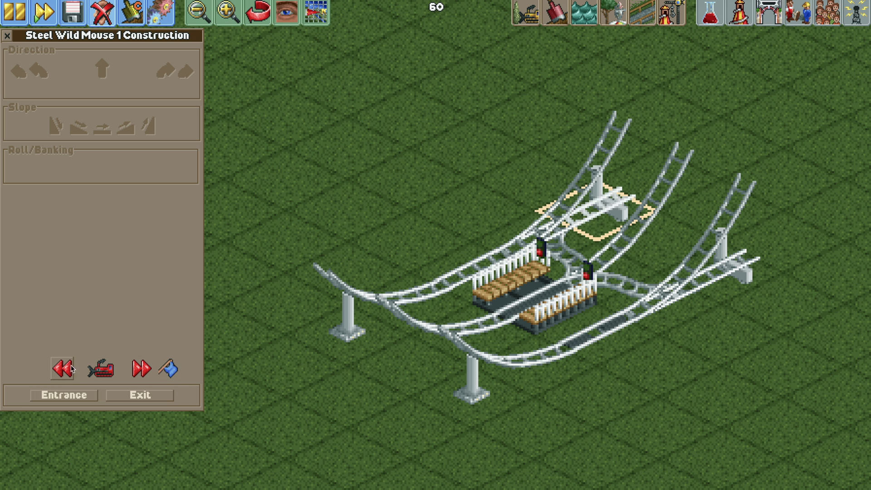
pyautogui.click(71, 368)
pyautogui.click(72, 367)
pyautogui.click(139, 369)
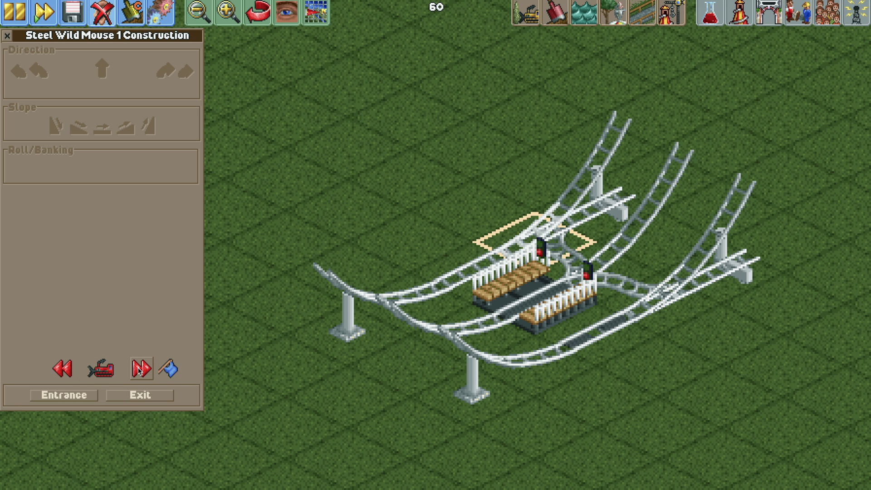
pyautogui.click(140, 369)
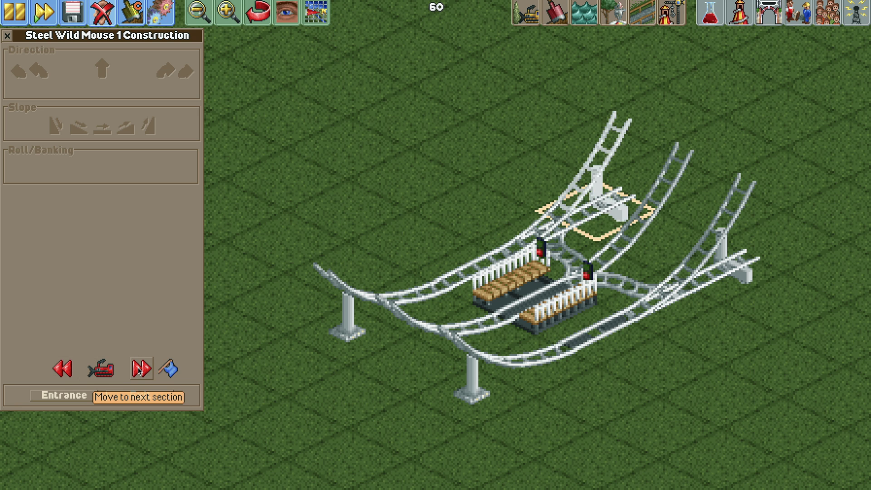
pyautogui.click(139, 369)
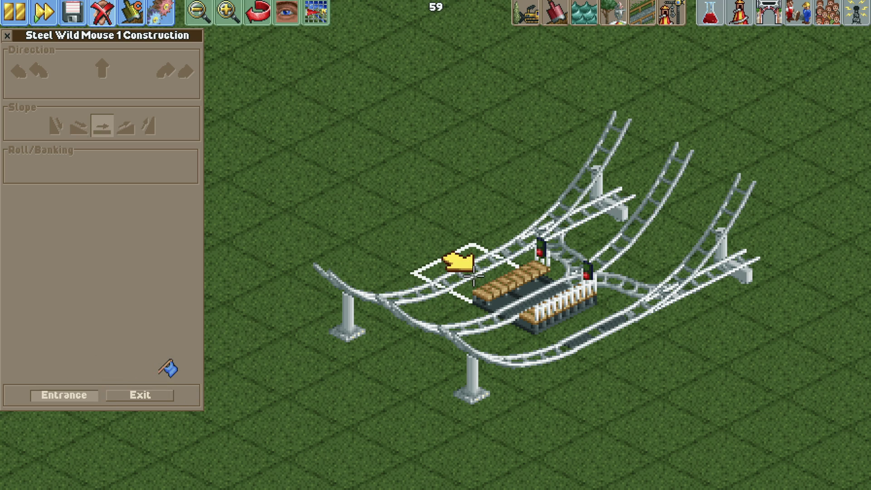
pyautogui.click(592, 328)
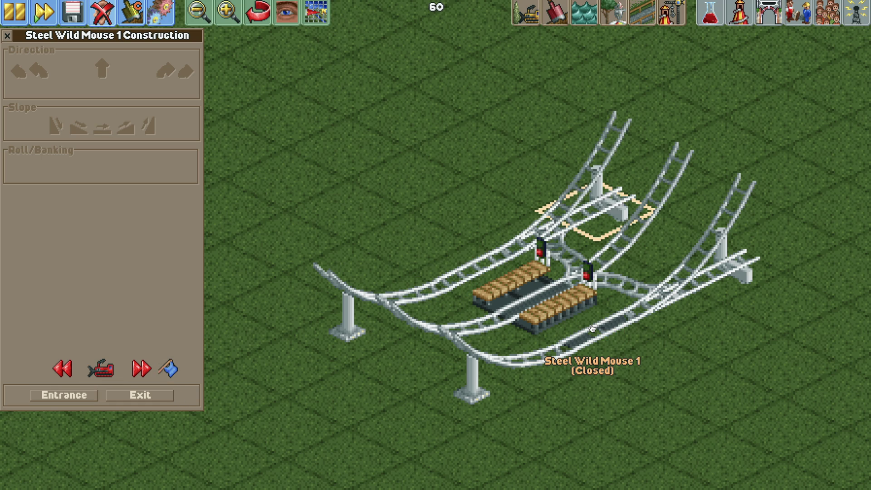
# - Open the Steel Wild Mouse 1 window and set station style to No entrance after trying Abstract
pyautogui.rightClick(592, 328)
pyautogui.click(701, 58)
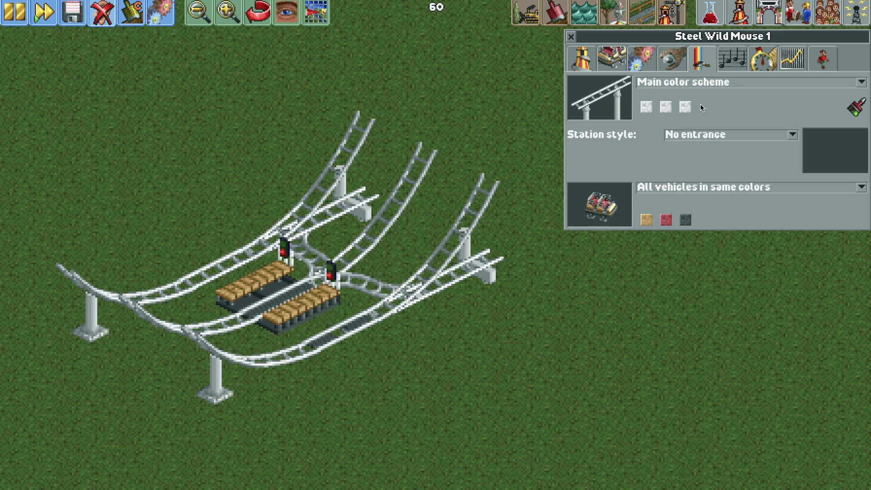
pyautogui.click(693, 131)
pyautogui.click(694, 148)
pyautogui.click(697, 135)
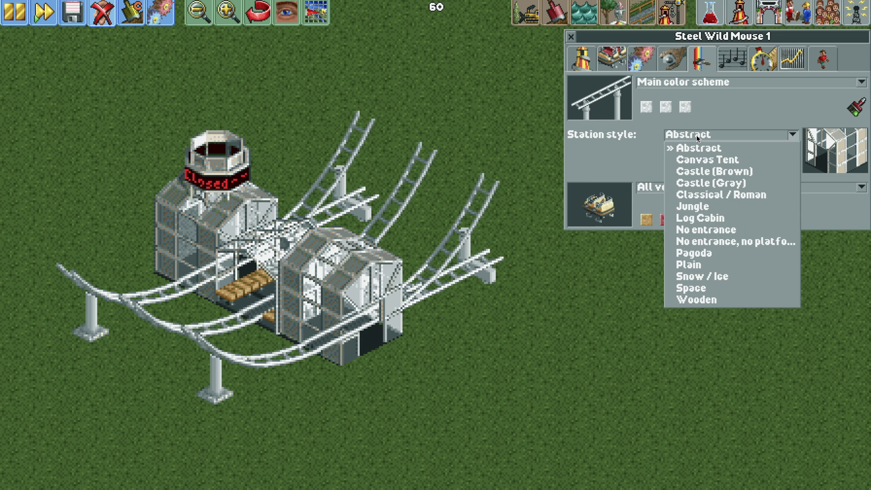
pyautogui.click(706, 229)
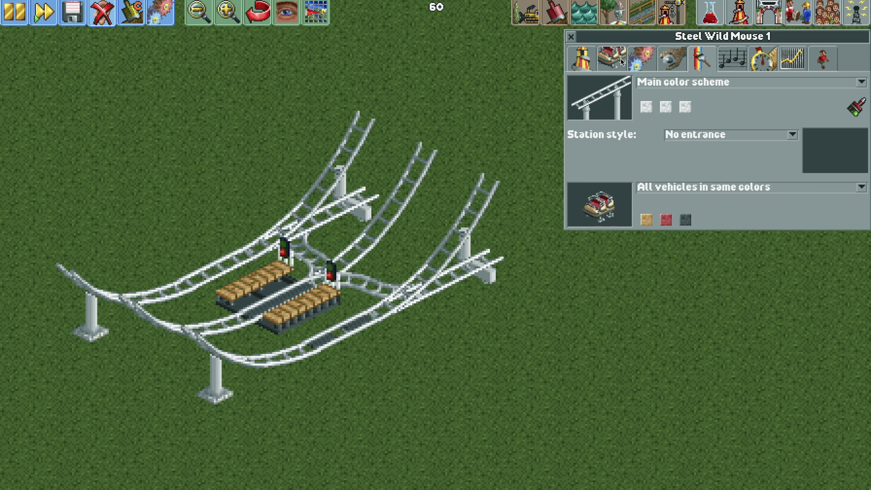
pyautogui.click(647, 63)
# - Enable all operating modes, unlocked limits, arbitrary ride type changes and other-track vehicles in Ride cheats
pyautogui.click(130, 20)
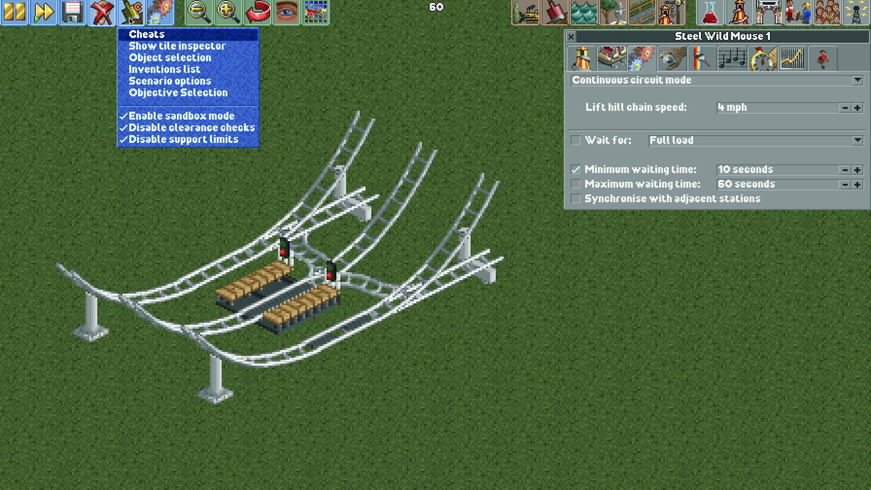
pyautogui.click(136, 34)
pyautogui.click(141, 63)
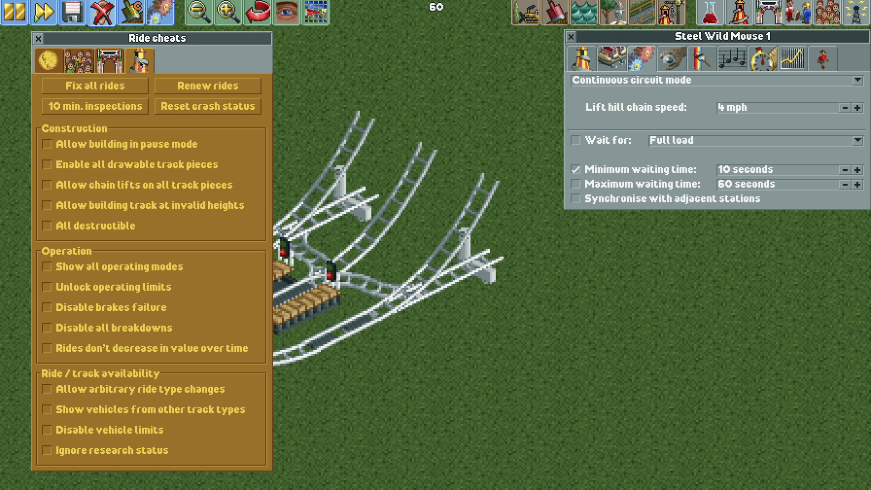
pyautogui.click(168, 265)
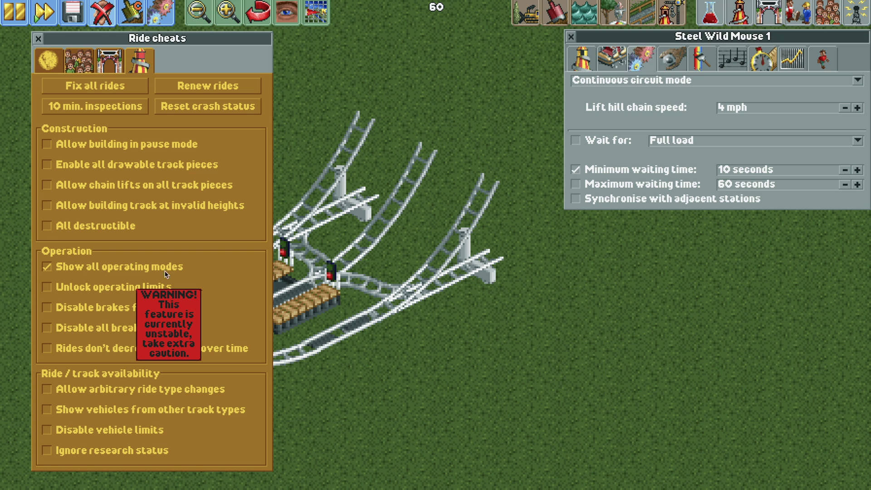
pyautogui.click(161, 284)
pyautogui.click(198, 389)
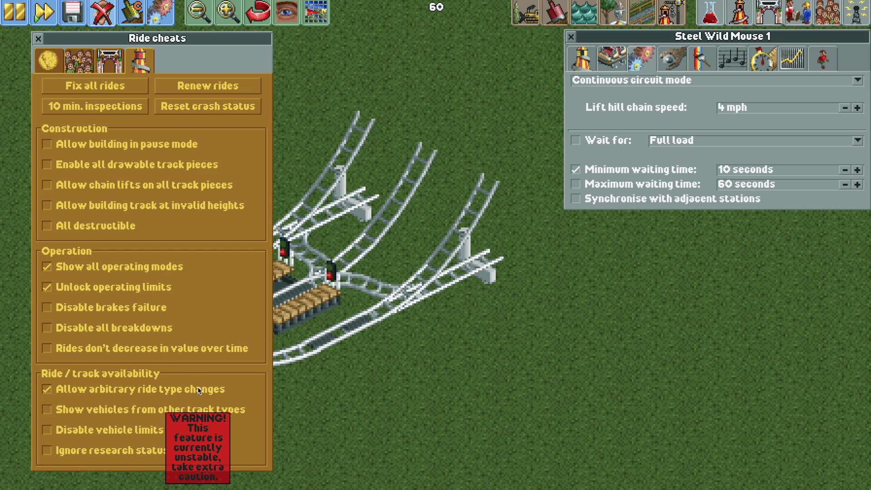
pyautogui.click(207, 410)
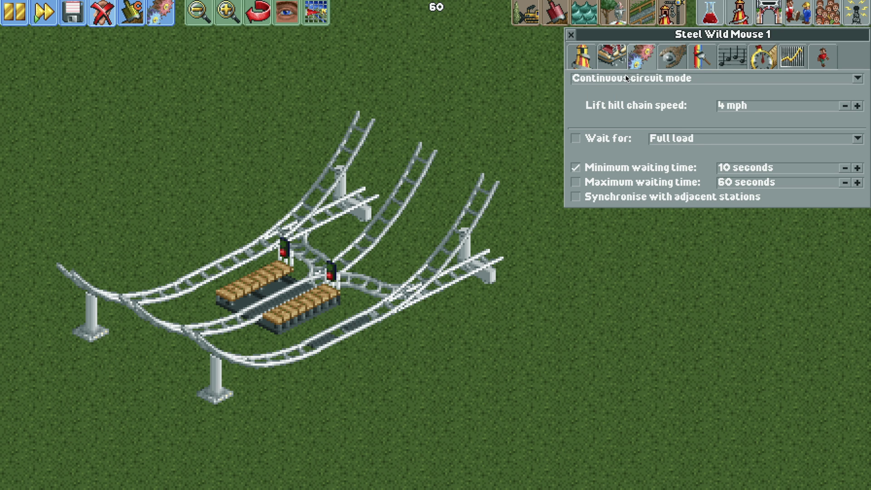
pyautogui.click(625, 76)
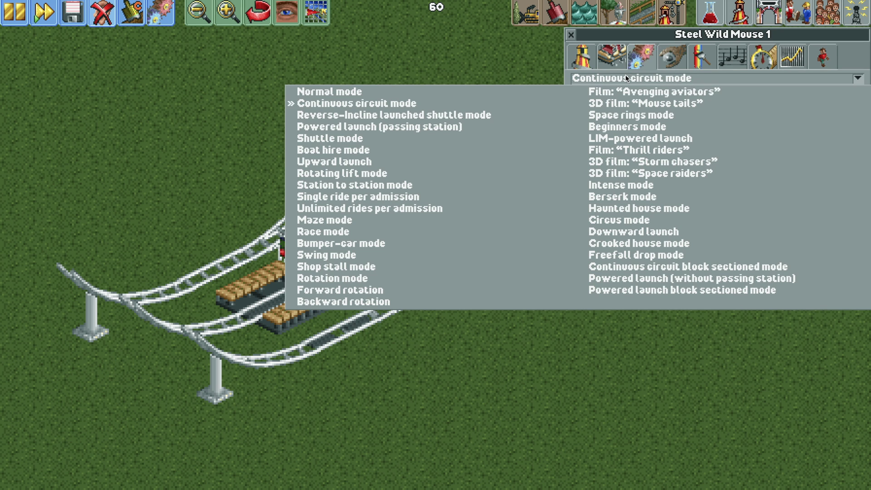
# - Set Powered launch (passing station) mode, no minimum waiting time and 2 mph launch speed
pyautogui.click(520, 129)
pyautogui.click(576, 168)
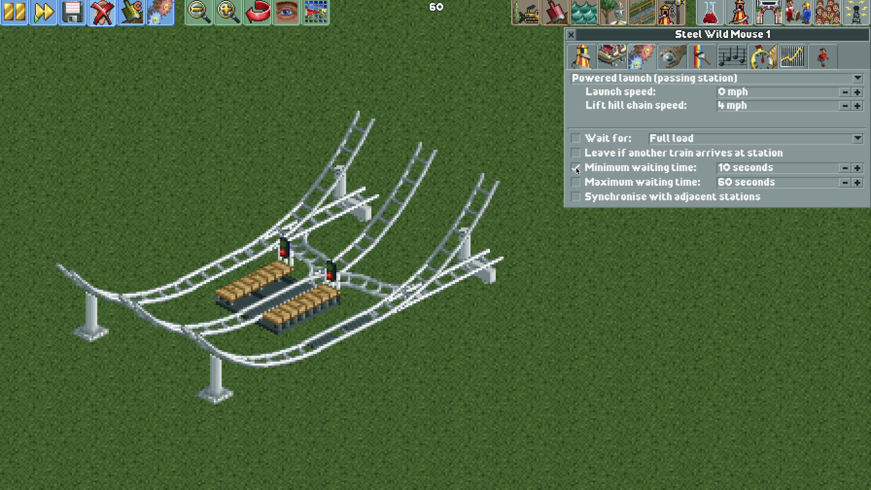
pyautogui.click(857, 93)
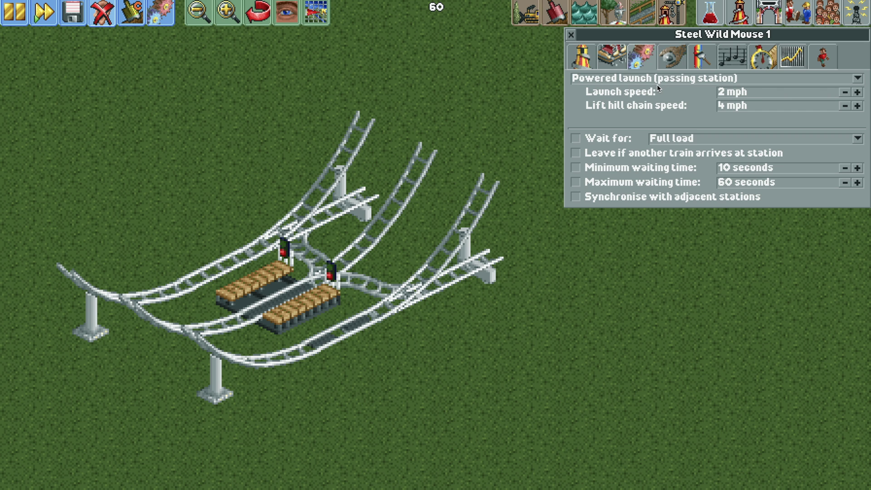
# - Switch the vehicles to Hypercoaster Trains with 12 cars per train
pyautogui.click(616, 59)
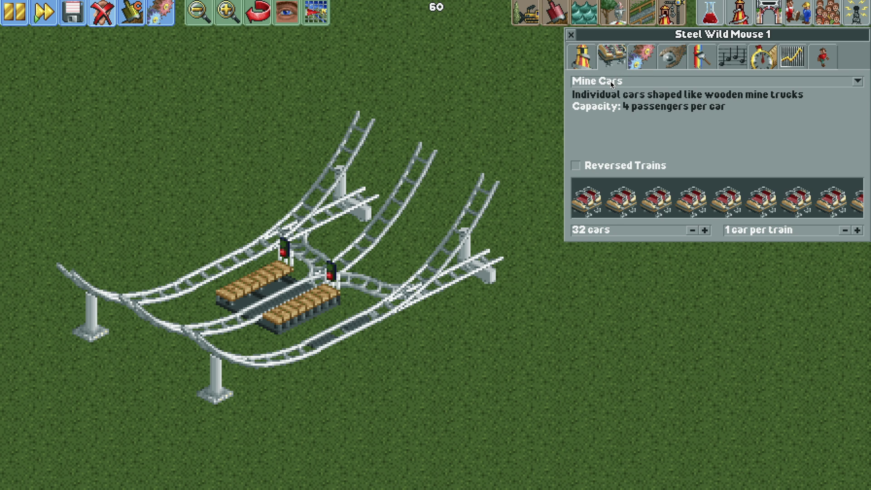
pyautogui.click(611, 81)
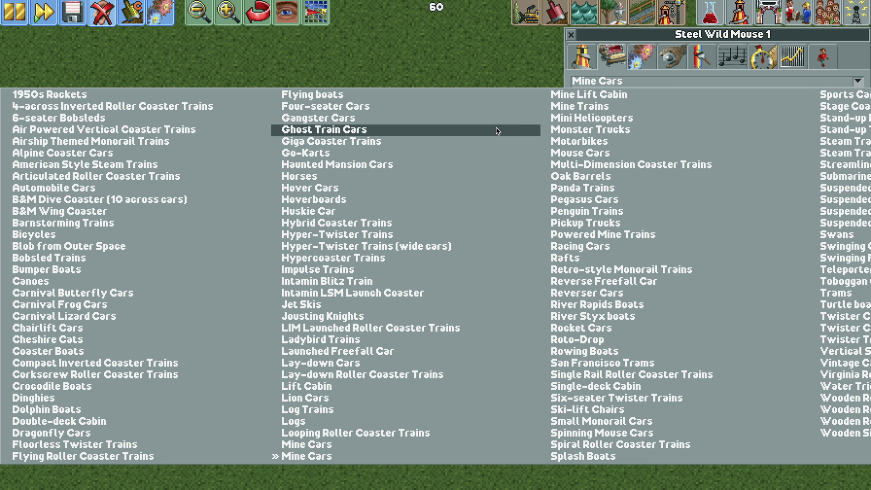
pyautogui.click(478, 258)
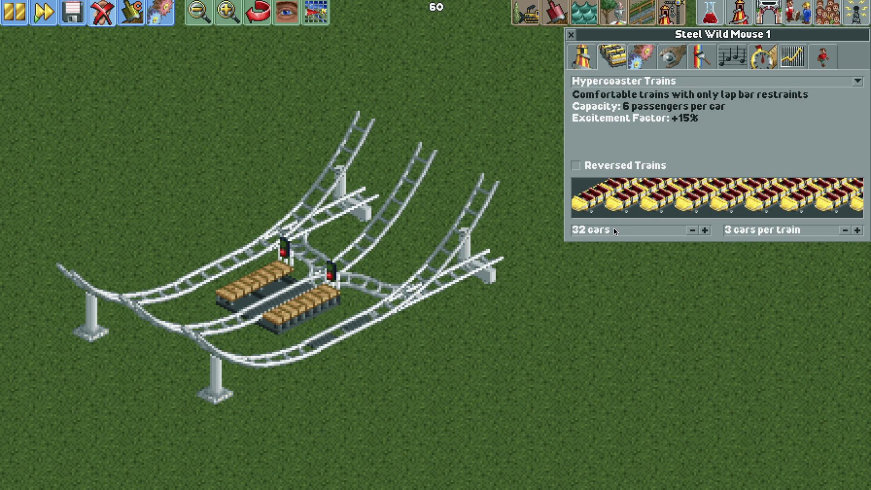
pyautogui.scroll(-20, 614, 230)
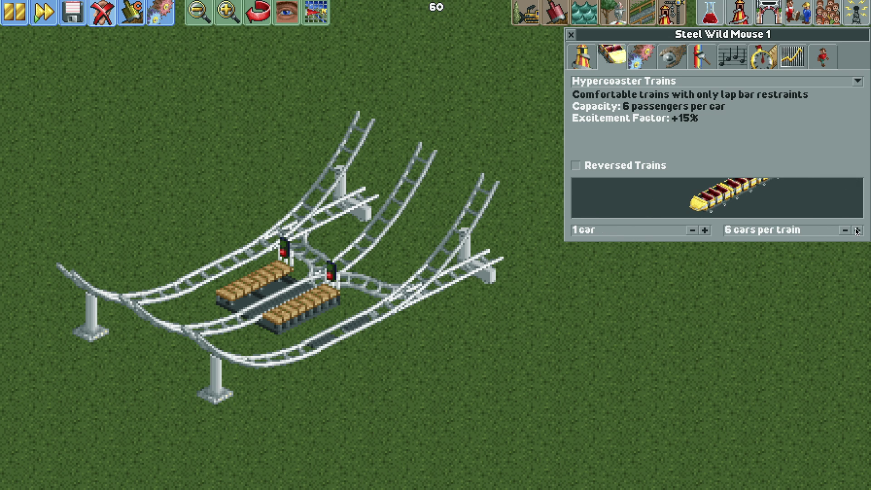
pyautogui.scroll(7, 857, 231)
pyautogui.scroll(3, 858, 231)
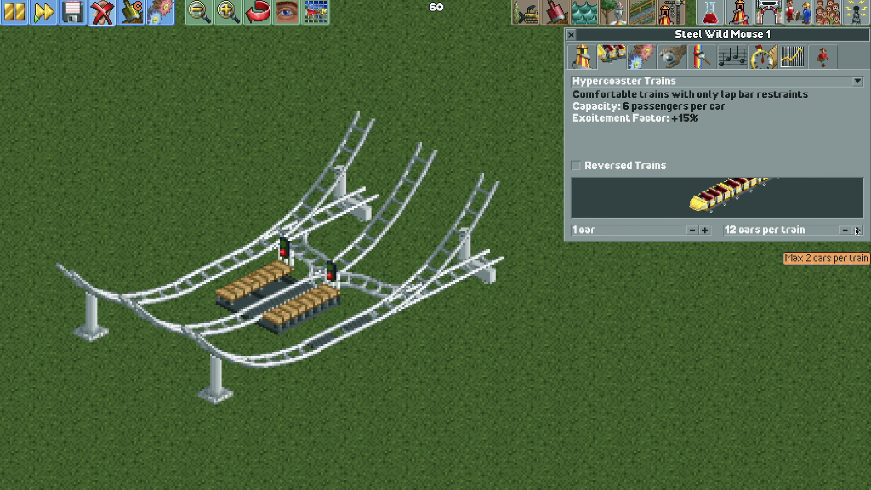
pyautogui.click(581, 56)
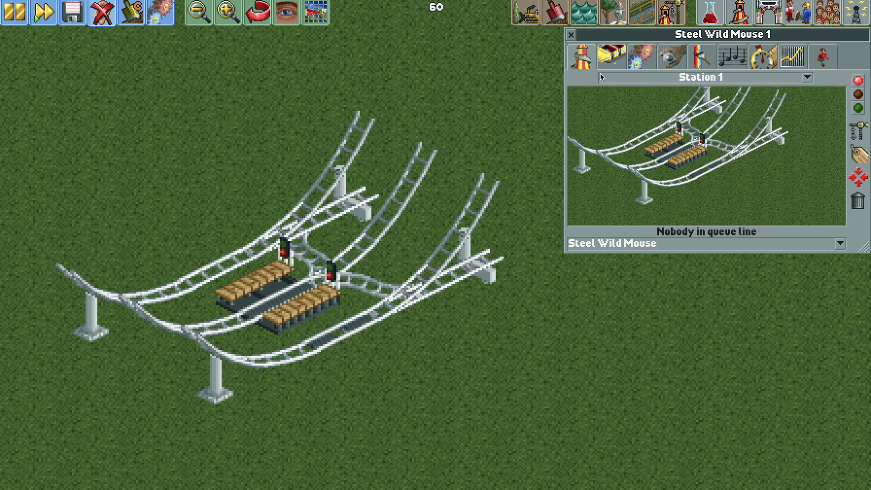
# - Put Steel Wild Mouse 1 into testing so its train appears, then open the Ride vehicle editor
pyautogui.click(856, 94)
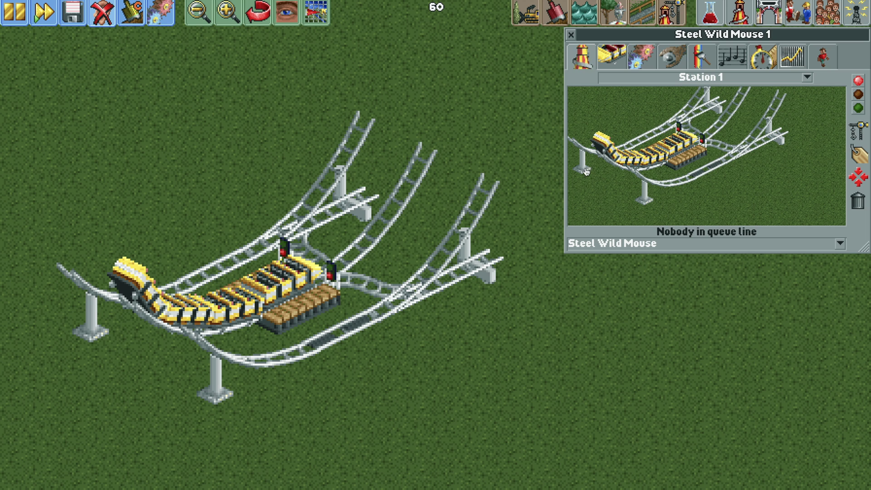
pyautogui.press('BackSpace')
pyautogui.press('Return')
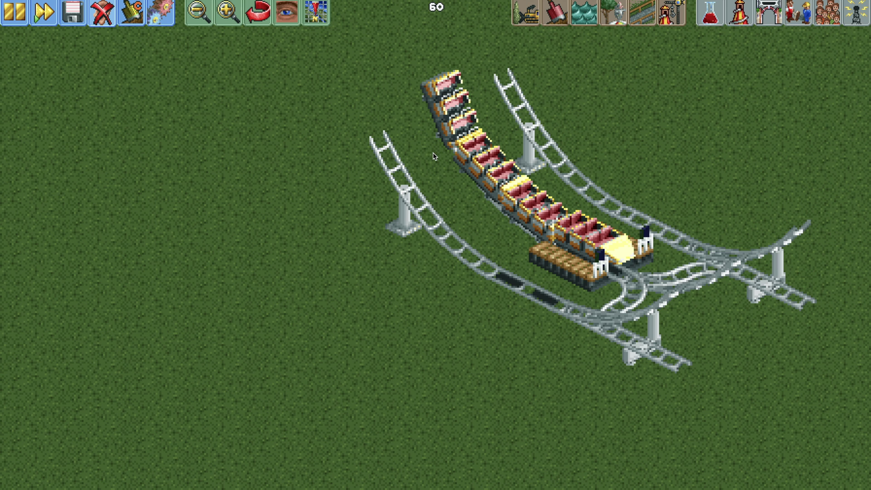
pyautogui.click(321, 22)
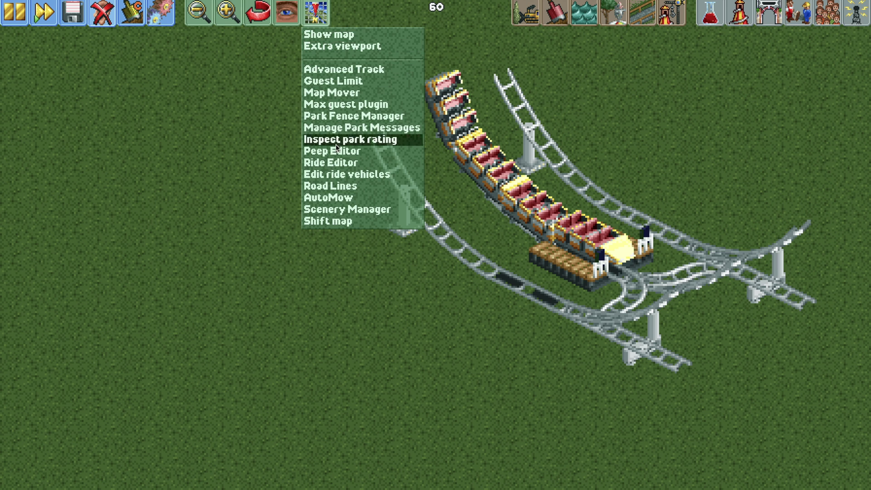
pyautogui.click(338, 173)
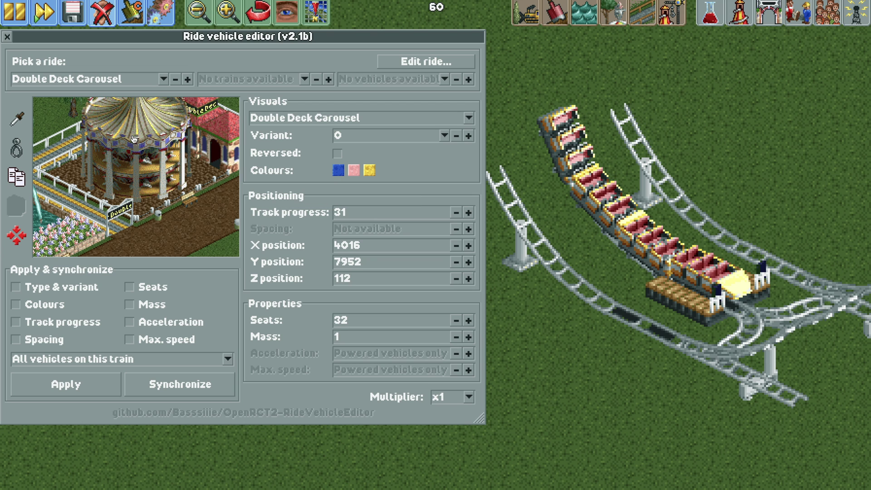
# - Pick the Wild Mouse train and change all its cars to Six-seater Twister Trains
pyautogui.click(17, 119)
pyautogui.click(691, 282)
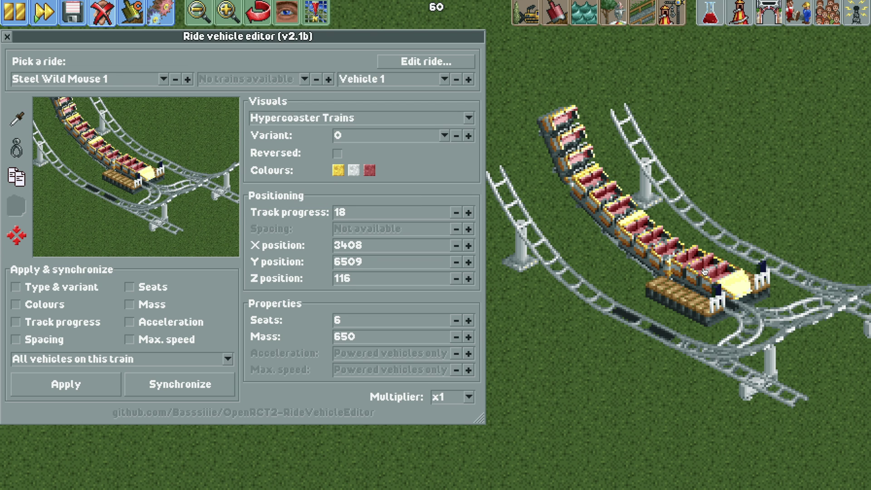
pyautogui.click(308, 119)
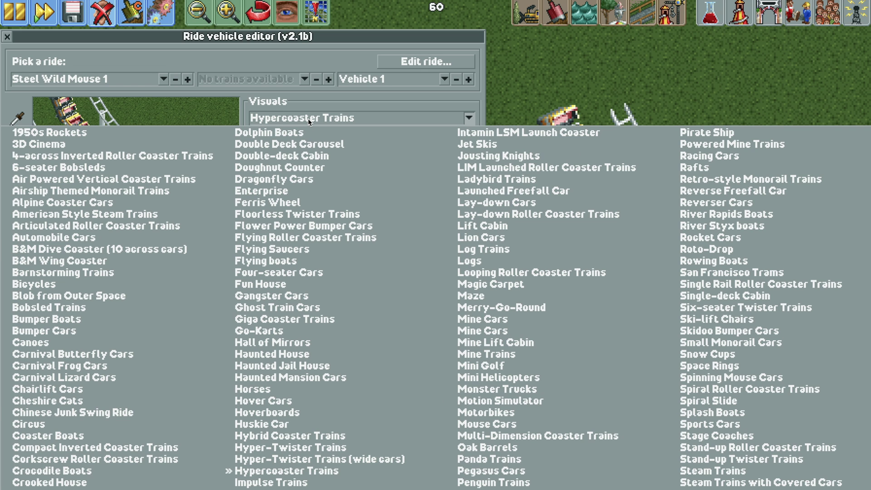
pyautogui.click(753, 309)
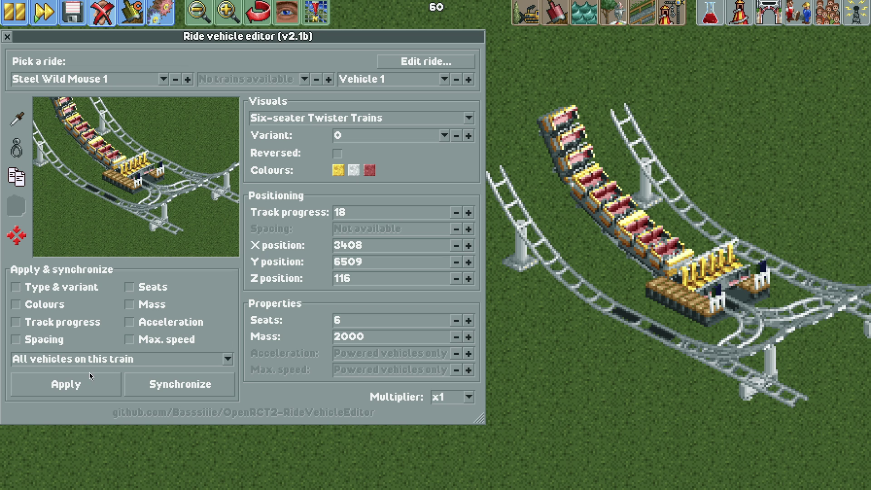
pyautogui.click(84, 385)
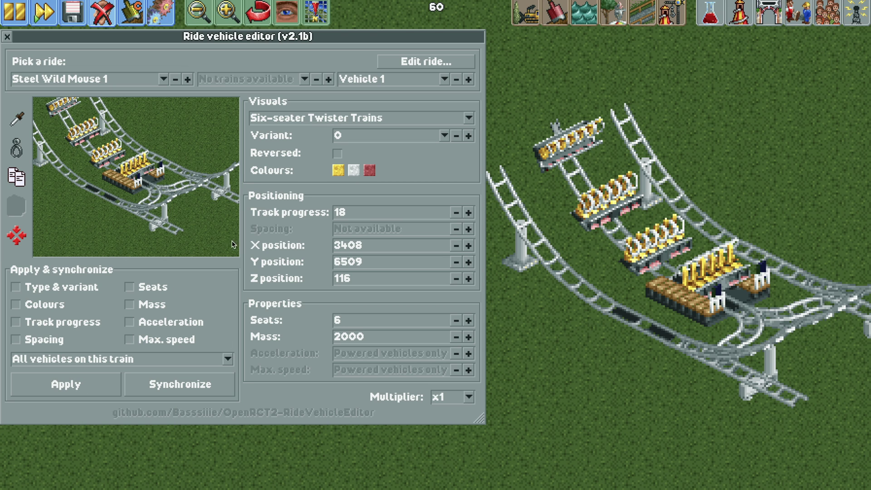
# - Set the multiplier to x10 and advance Vehicle 5's track progress along the track
pyautogui.click(468, 80)
pyautogui.click(468, 79)
pyautogui.click(467, 80)
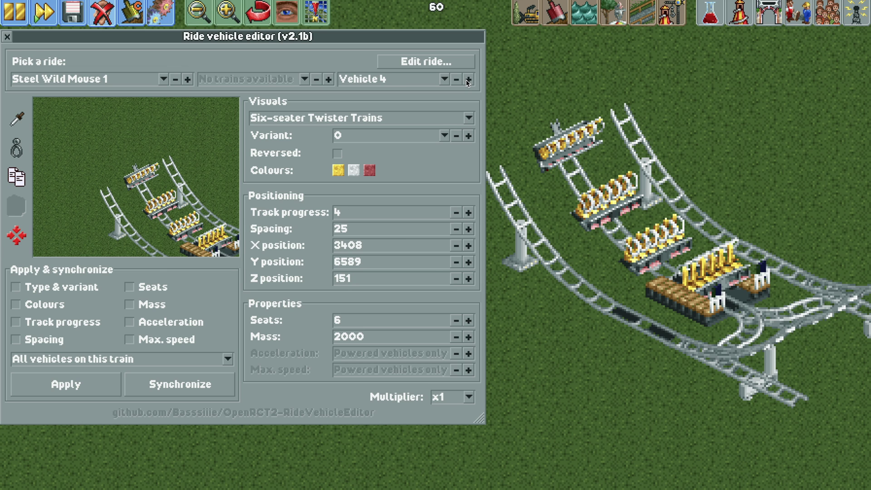
pyautogui.click(445, 393)
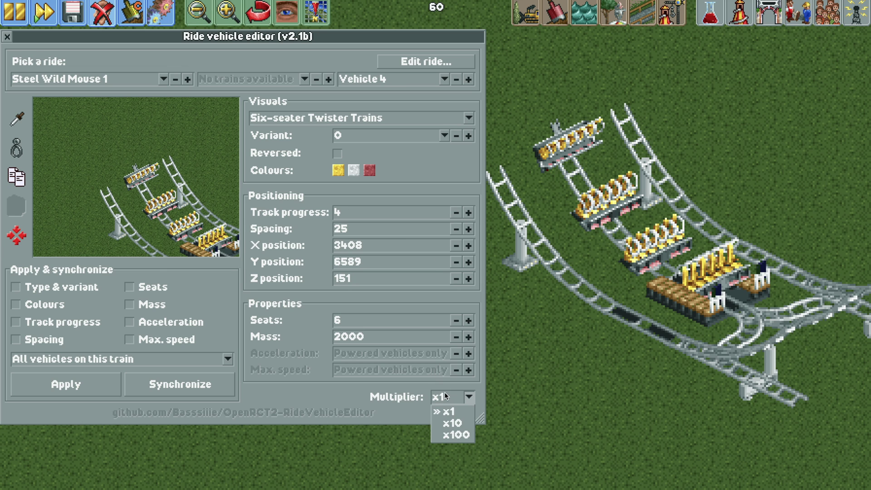
pyautogui.click(452, 426)
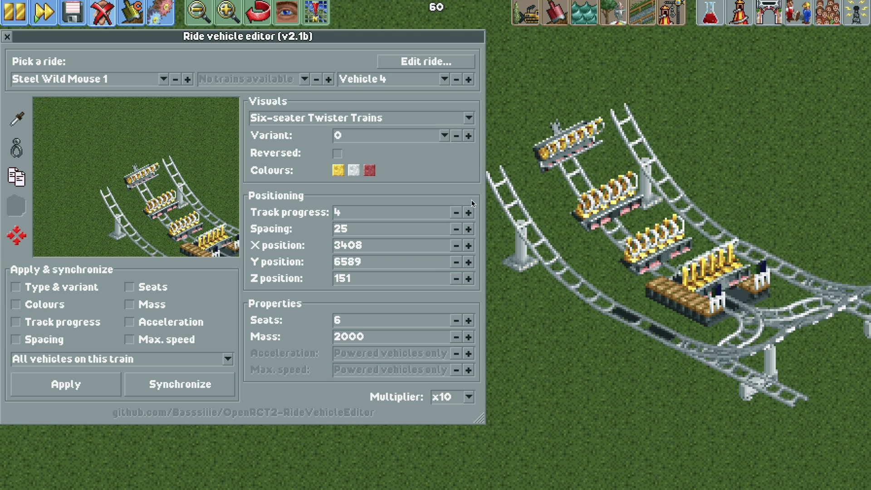
pyautogui.click(468, 80)
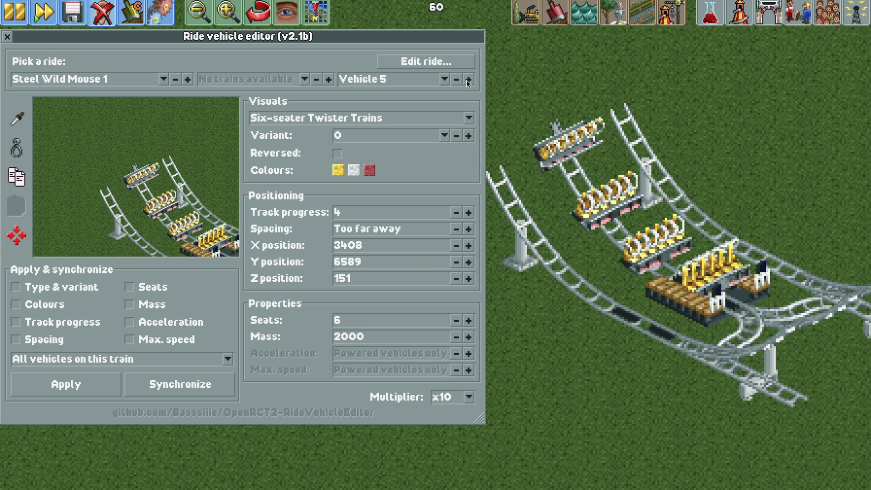
pyautogui.click(469, 212)
pyautogui.click(469, 212)
pyautogui.click(469, 213)
pyautogui.click(468, 212)
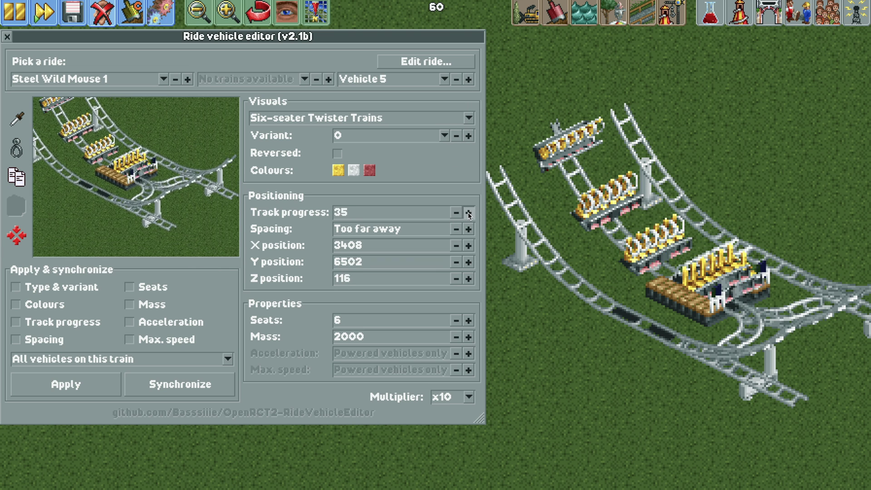
pyautogui.click(469, 212)
pyautogui.click(469, 212)
pyautogui.click(469, 213)
pyautogui.click(469, 212)
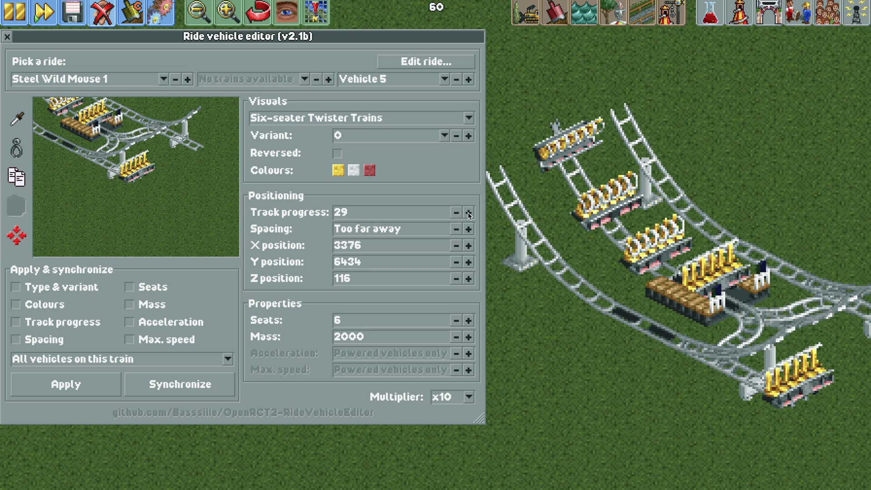
# - Raise the track progress of Vehicles 6, 7 and 8 to spread them along the track
pyautogui.click(468, 80)
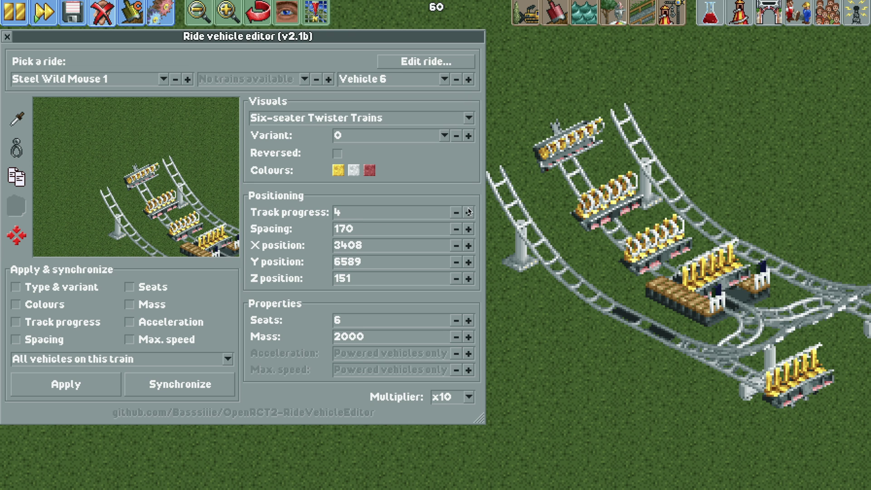
pyautogui.click(469, 213)
pyautogui.click(469, 213)
pyautogui.click(468, 80)
pyautogui.click(469, 212)
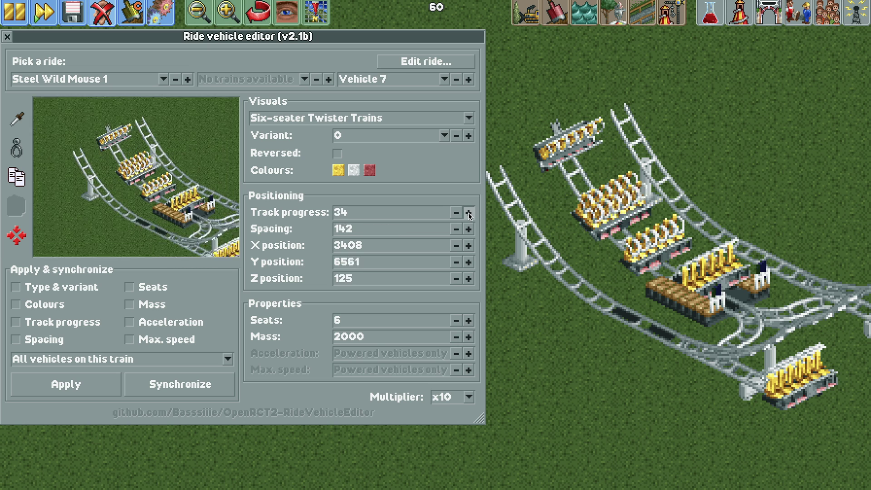
pyautogui.click(469, 212)
pyautogui.click(469, 212)
pyautogui.click(468, 79)
pyautogui.click(469, 212)
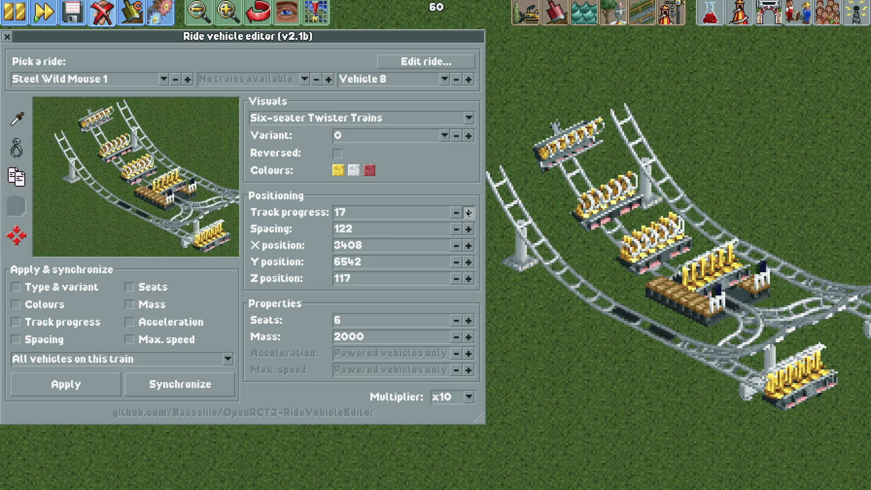
pyautogui.click(469, 213)
pyautogui.click(469, 212)
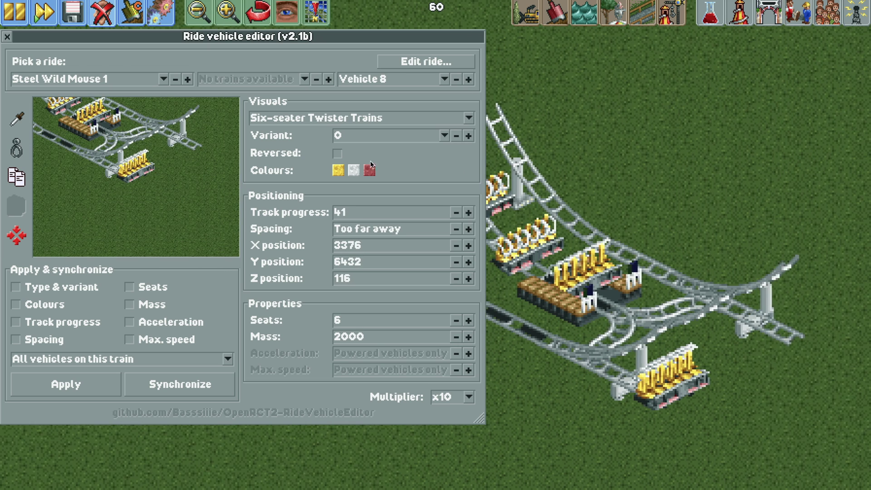
pyautogui.click(138, 24)
# - In the Tile inspector, move tile 106, 202's third track element up twice, then close it
pyautogui.click(161, 45)
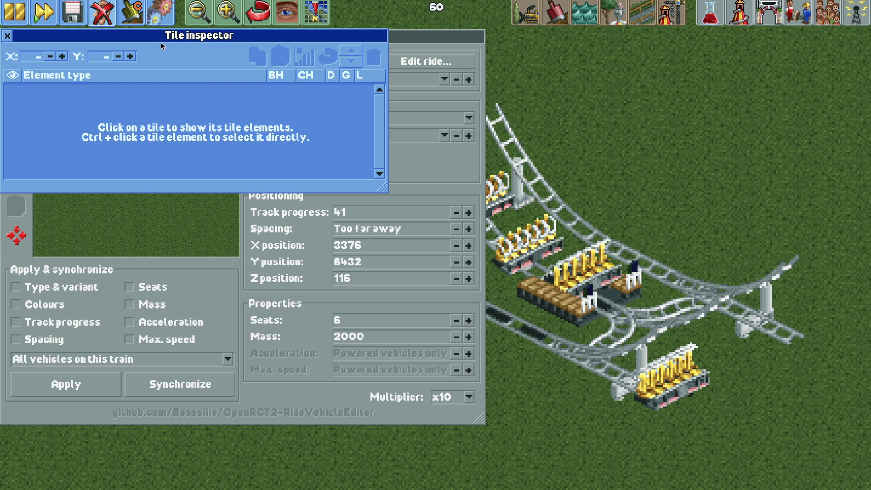
pyautogui.click(621, 313)
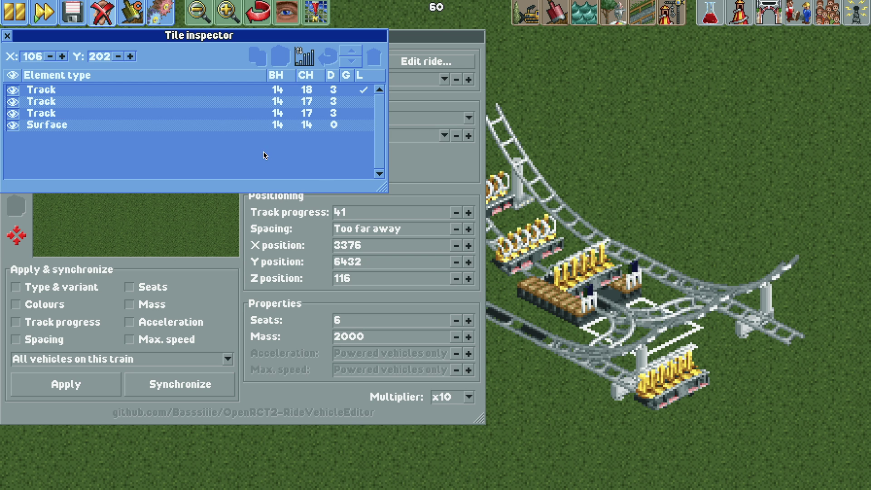
pyautogui.click(233, 111)
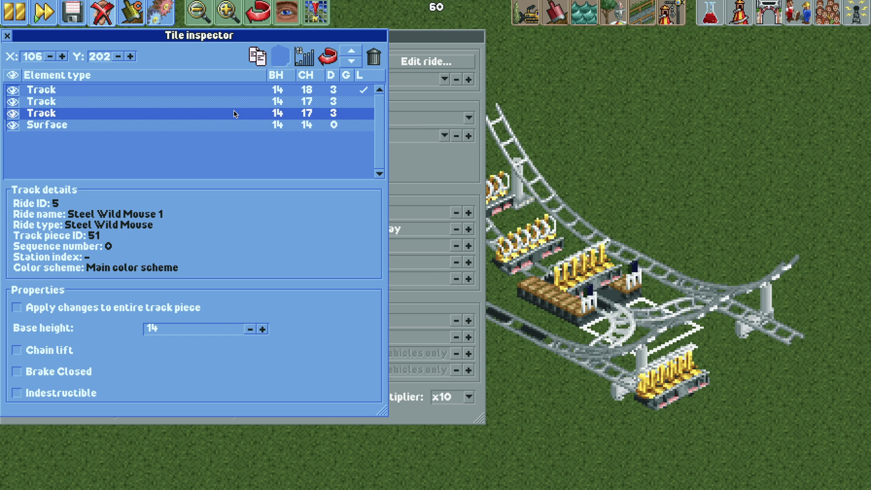
pyautogui.click(352, 53)
pyautogui.click(352, 53)
pyautogui.click(288, 118)
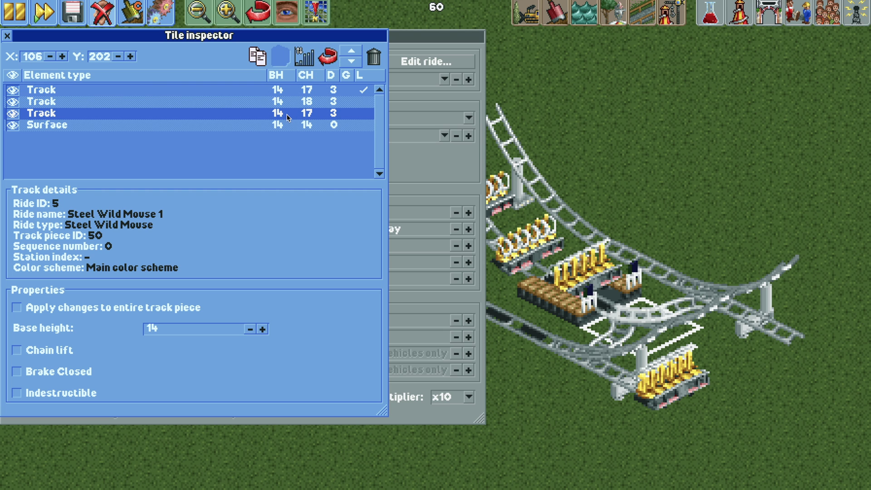
pyautogui.click(7, 36)
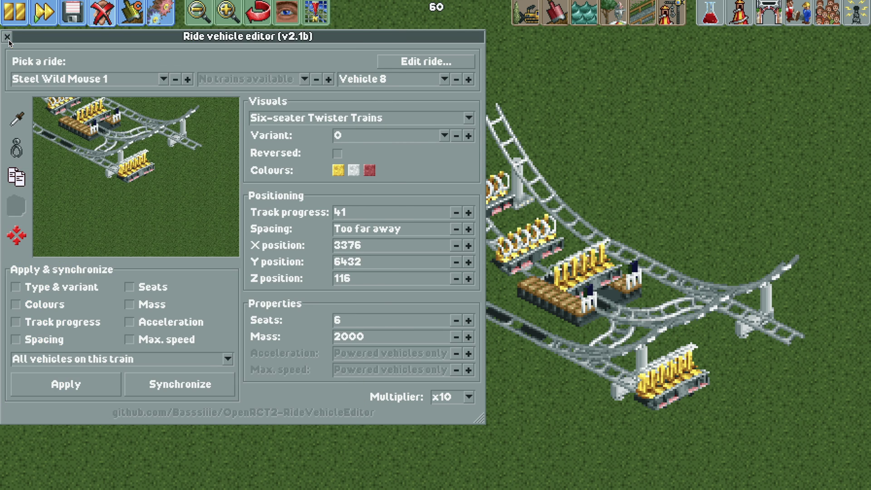
# - Advance Vehicles 9 through 12 further along the track
pyautogui.click(468, 80)
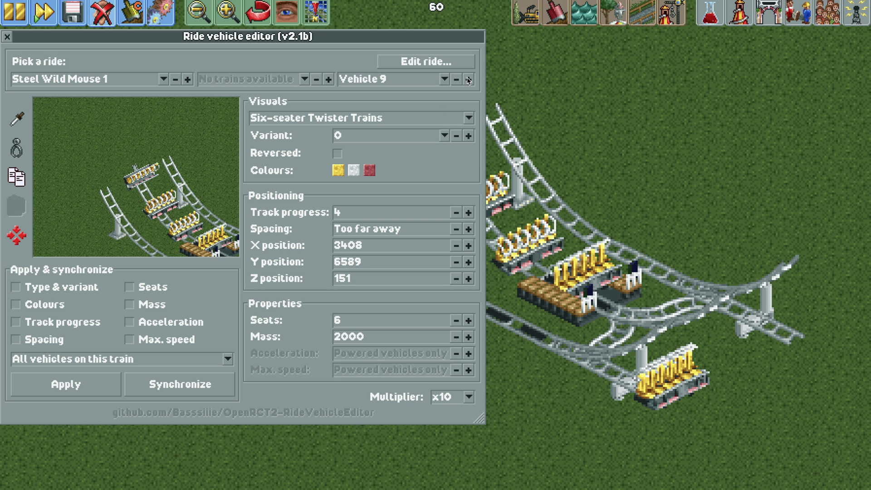
pyautogui.click(469, 212)
pyautogui.click(469, 212)
pyautogui.click(469, 213)
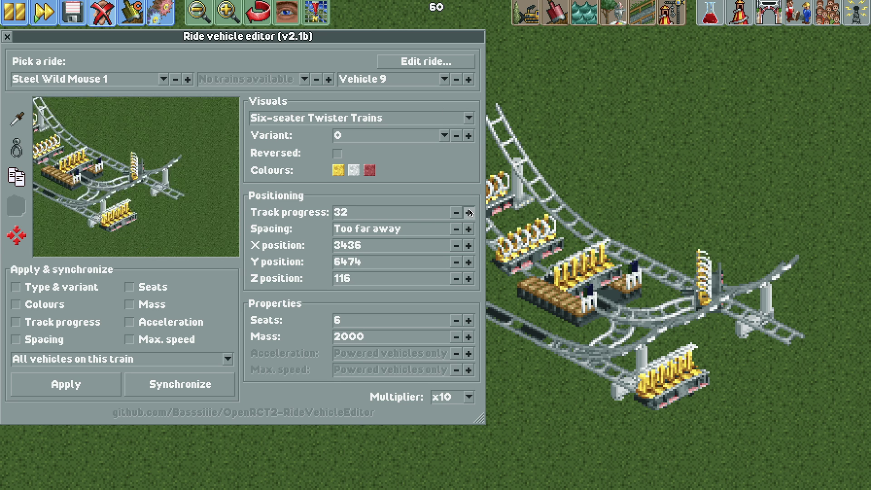
pyautogui.click(469, 212)
pyautogui.click(469, 79)
pyautogui.click(468, 212)
pyautogui.click(469, 213)
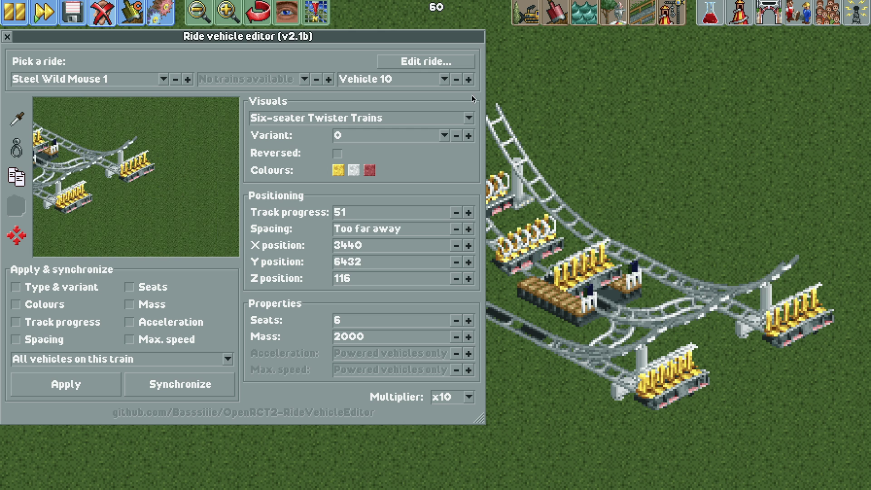
pyautogui.click(468, 79)
pyautogui.click(469, 213)
pyautogui.click(469, 213)
pyautogui.click(468, 79)
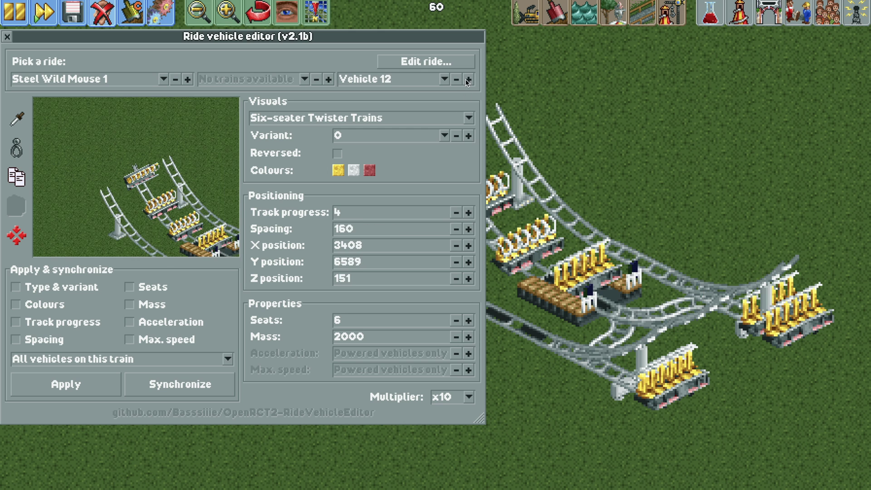
pyautogui.click(469, 213)
pyautogui.click(469, 213)
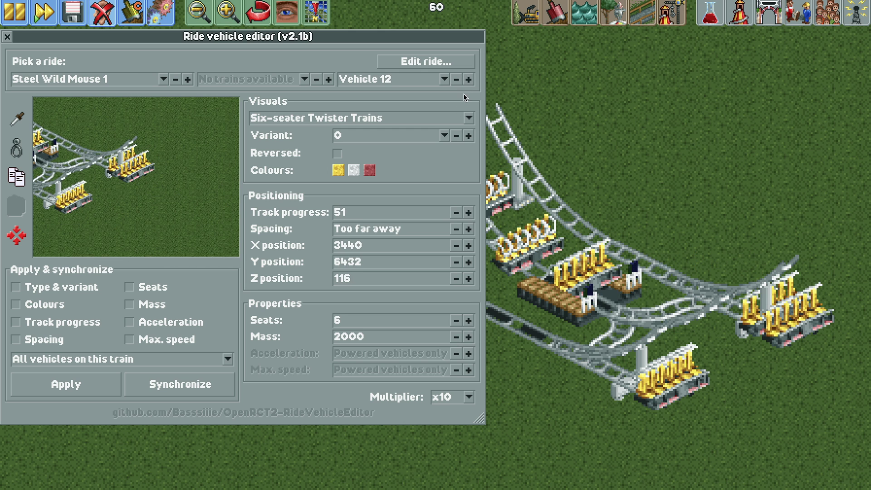
# - Back on Vehicle 5, sync track progress to the following vehicles on this train
pyautogui.click(458, 79)
pyautogui.click(458, 79)
pyautogui.click(457, 80)
pyautogui.click(457, 80)
pyautogui.click(457, 79)
pyautogui.click(458, 80)
pyautogui.click(457, 79)
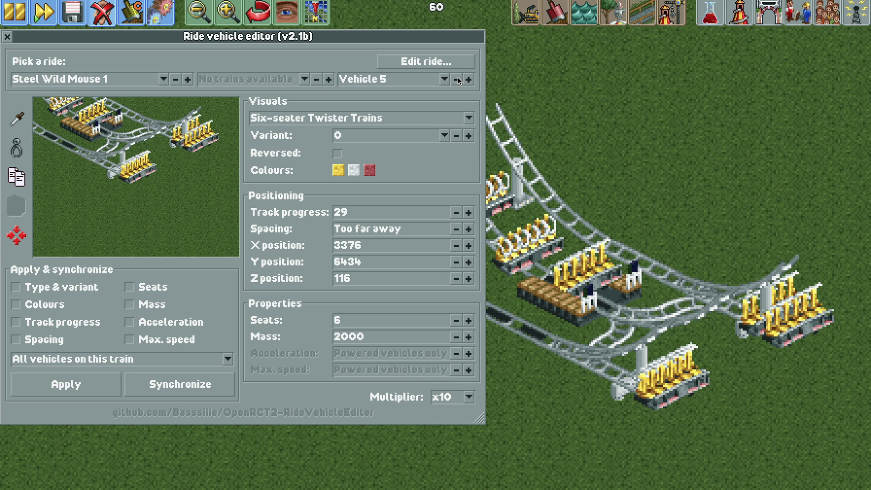
pyautogui.click(17, 322)
pyautogui.click(111, 359)
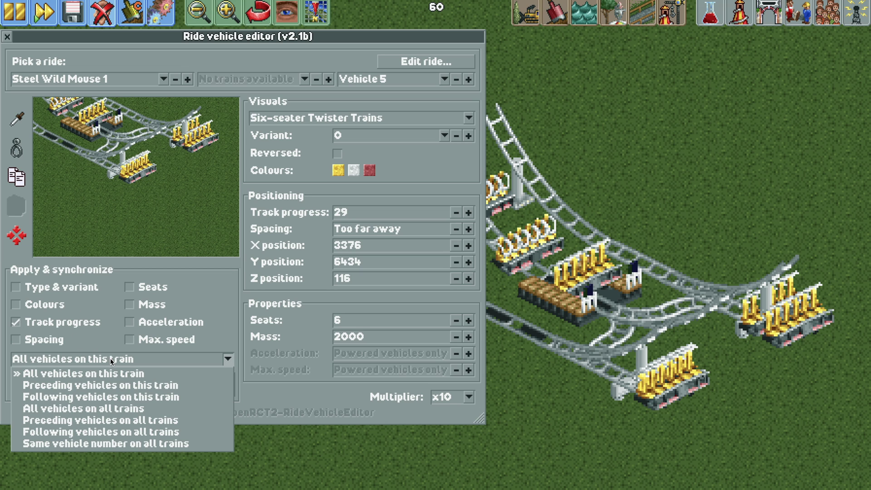
pyautogui.click(169, 397)
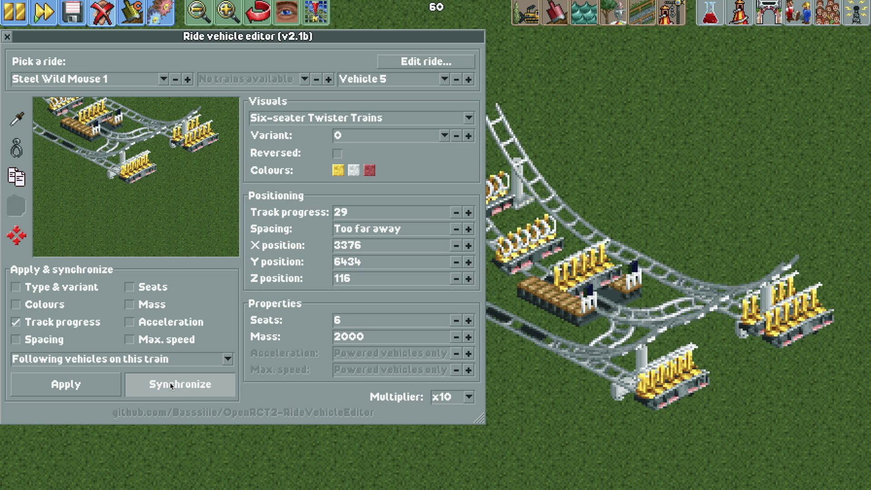
# - Move Vehicle 5 and its following cars back into the previous track piece
pyautogui.click(469, 213)
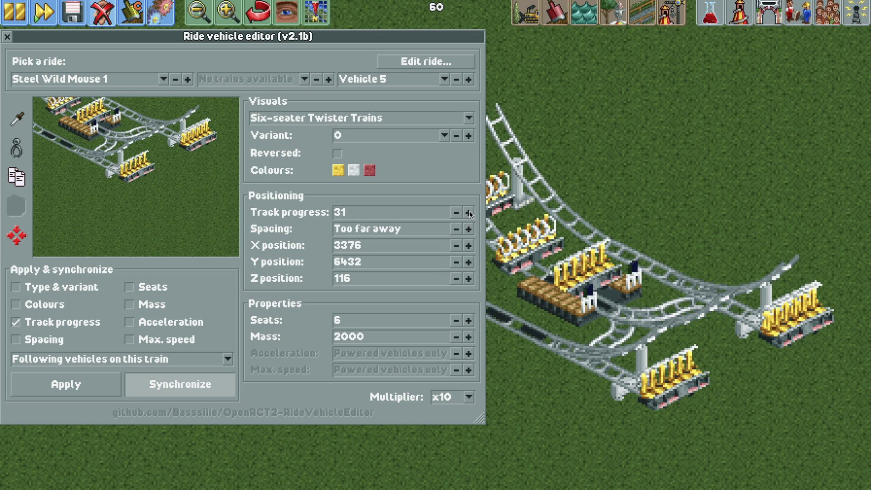
pyautogui.click(469, 212)
pyautogui.click(456, 212)
pyautogui.click(456, 212)
pyautogui.click(456, 212)
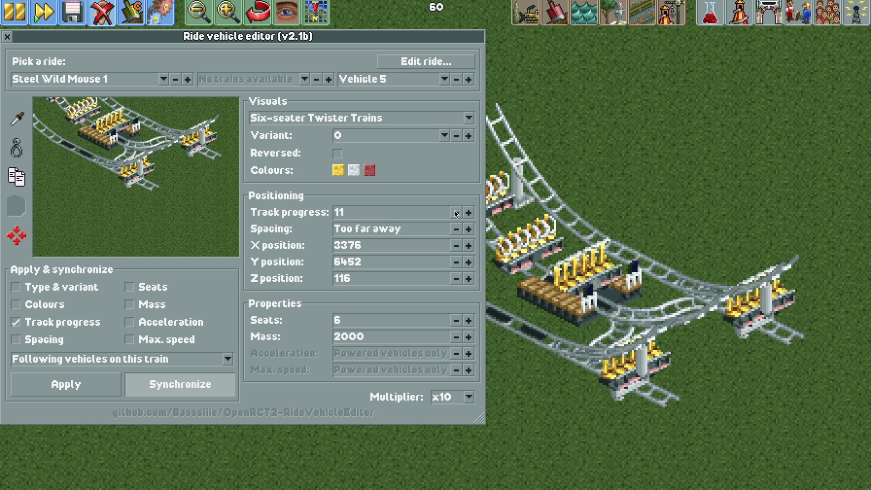
pyautogui.click(456, 212)
pyautogui.click(456, 212)
pyautogui.click(456, 213)
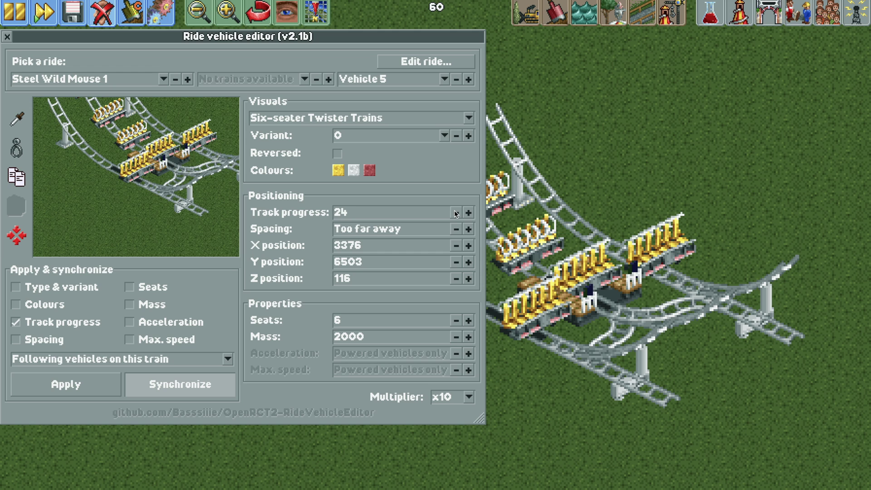
pyautogui.click(456, 212)
# - With x1 steps, fine-tune the cars to track progress 18, then turn off synchronizing
pyautogui.click(460, 401)
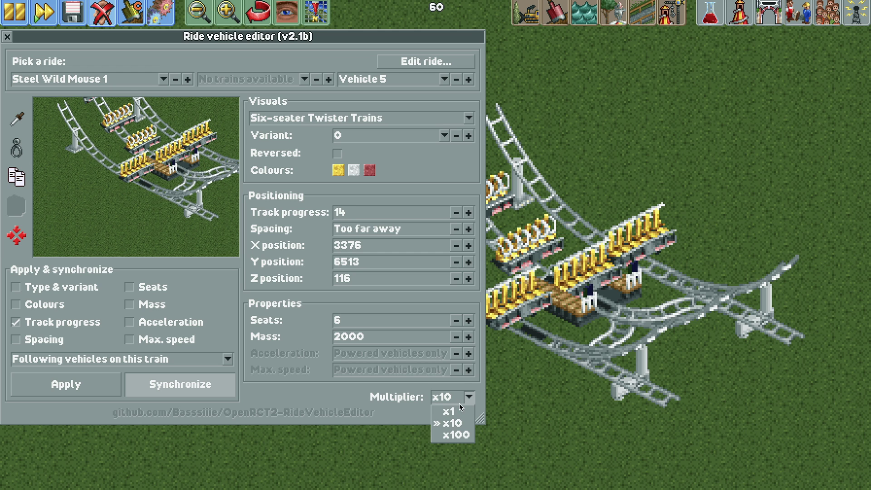
pyautogui.click(449, 411)
pyautogui.click(468, 212)
pyautogui.click(468, 212)
pyautogui.click(469, 212)
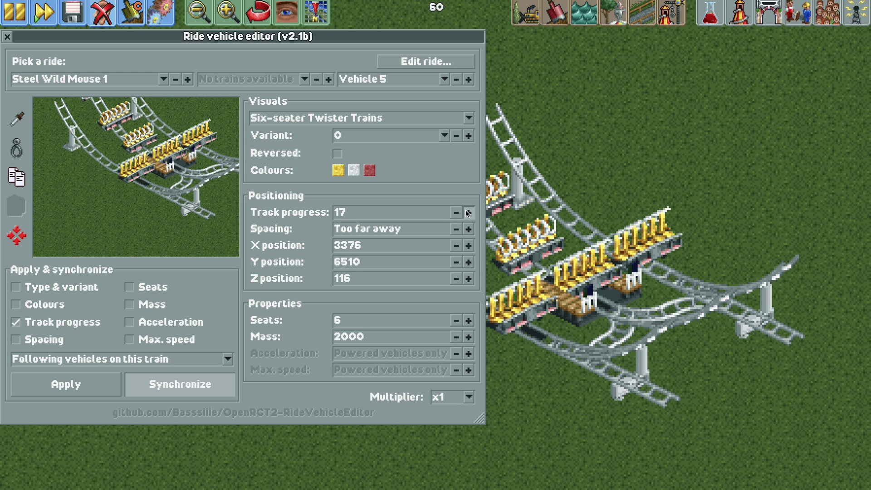
pyautogui.click(468, 212)
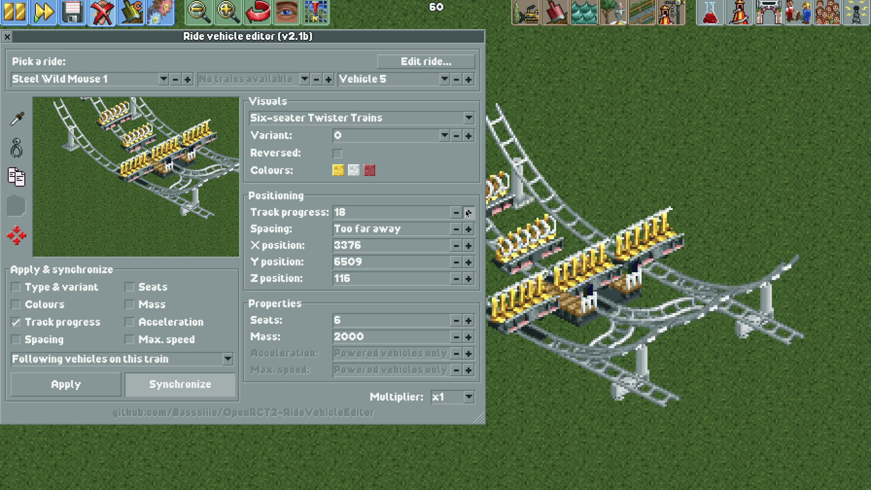
pyautogui.click(456, 79)
pyautogui.click(456, 79)
pyautogui.click(455, 79)
pyautogui.click(456, 79)
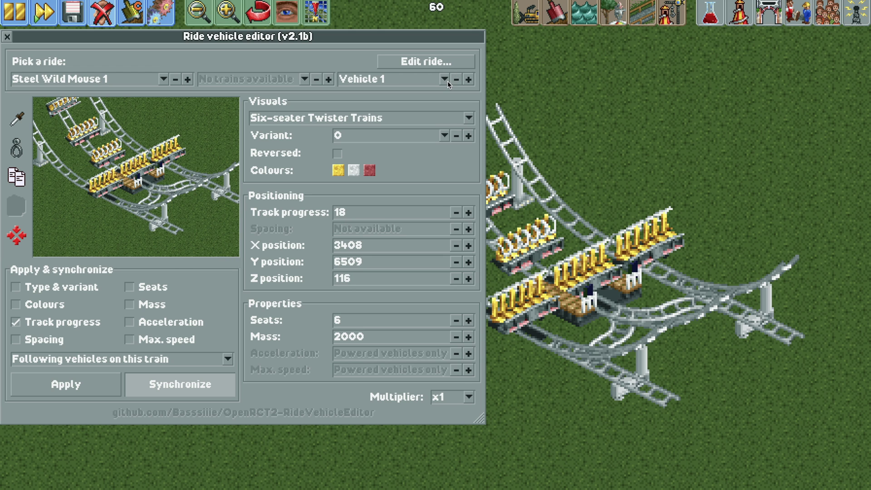
pyautogui.click(190, 377)
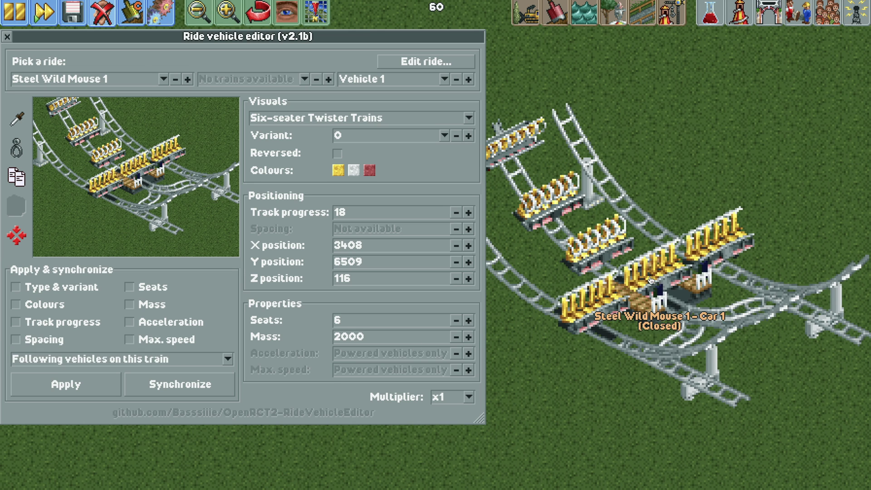
# - Mark Vehicles 1 and 2 as Reversed
pyautogui.click(338, 153)
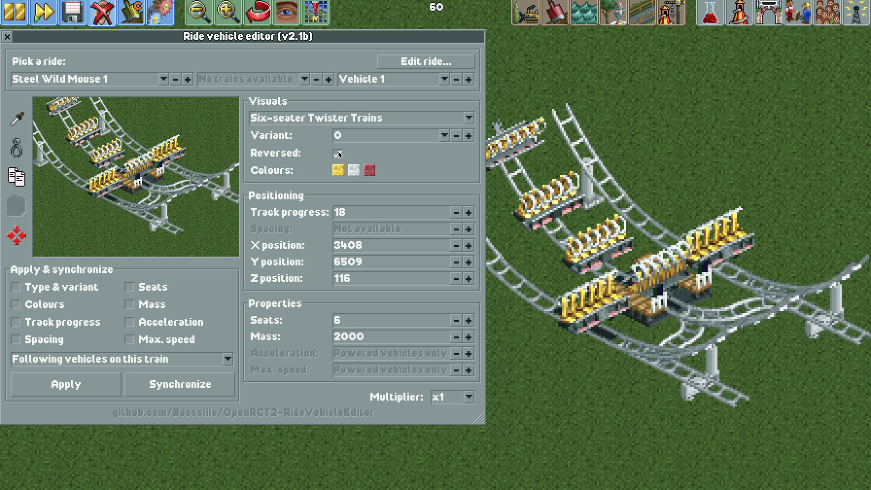
pyautogui.click(468, 80)
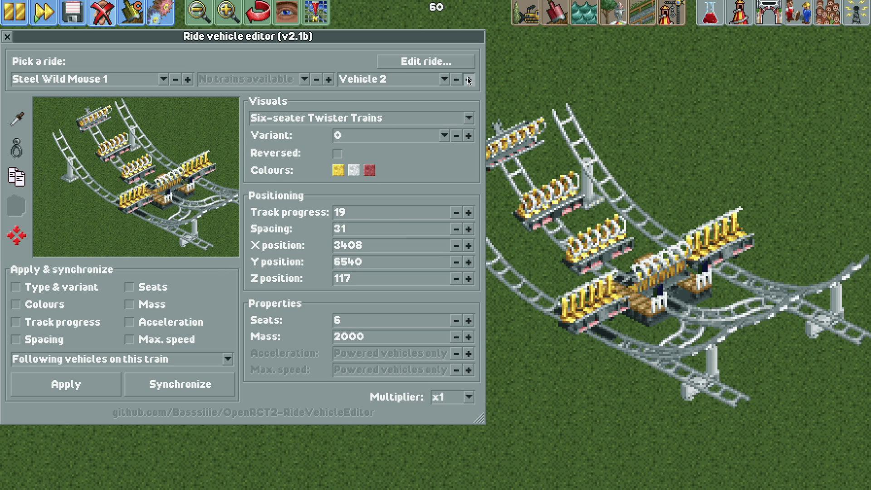
pyautogui.click(337, 154)
# - Adjust Vehicle 2's track progress to 23
pyautogui.click(464, 213)
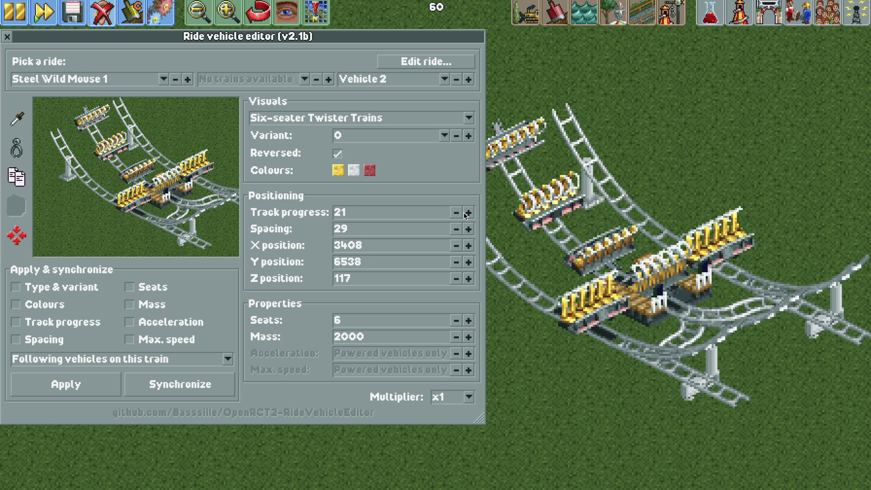
pyautogui.click(465, 213)
pyautogui.click(464, 213)
pyautogui.click(465, 212)
pyautogui.click(465, 213)
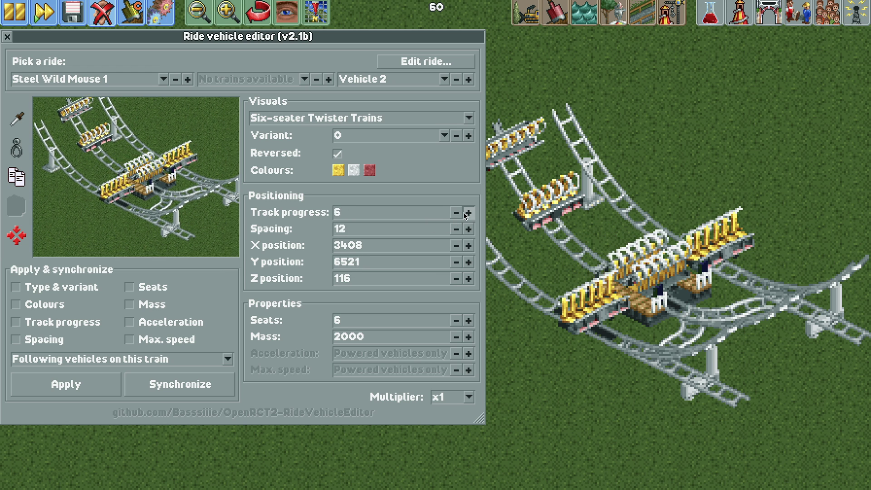
pyautogui.click(464, 212)
pyautogui.click(464, 213)
pyautogui.click(465, 212)
pyautogui.click(465, 213)
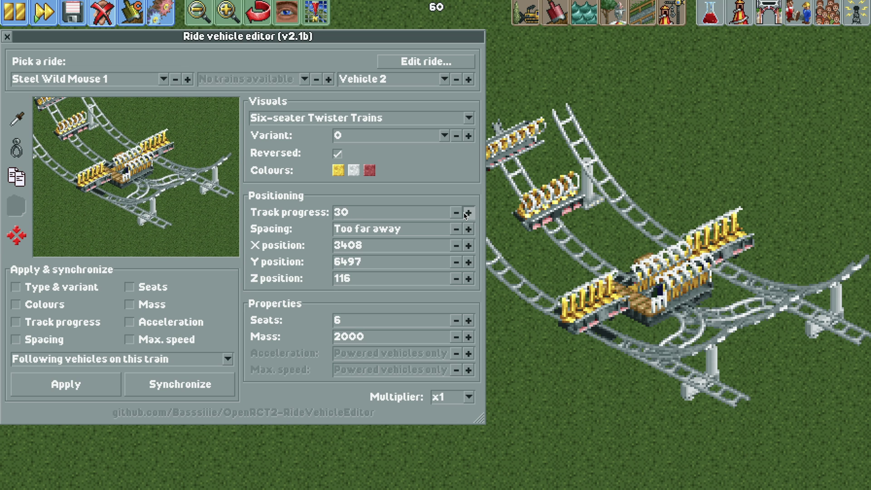
pyautogui.click(456, 213)
pyautogui.click(456, 213)
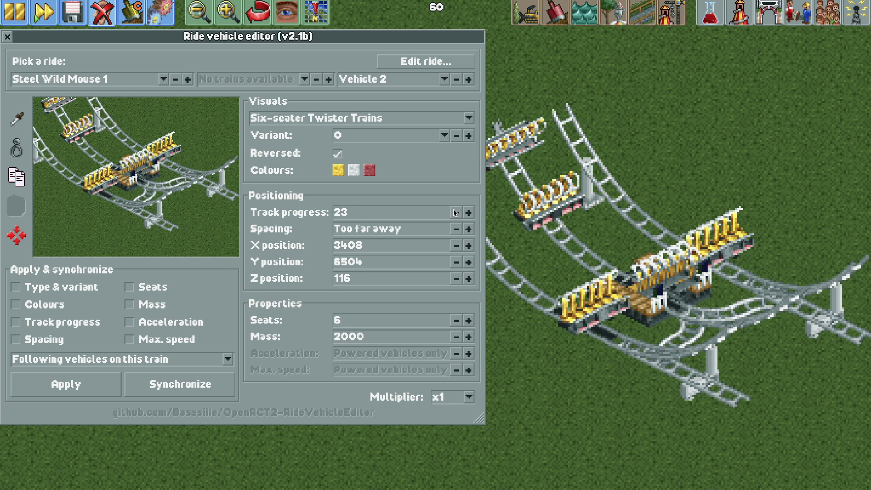
pyautogui.click(132, 24)
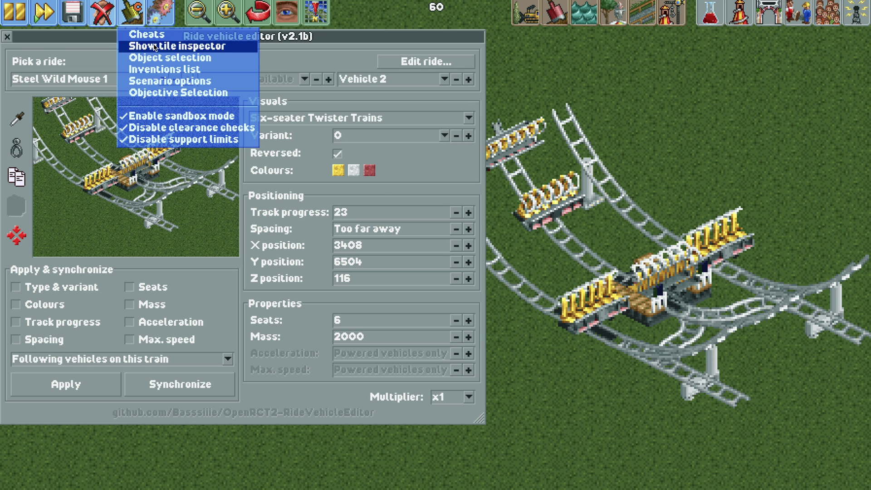
# - Move tile 106, 202's third track element to the top of the stack and close the inspector
pyautogui.click(137, 47)
pyautogui.click(721, 334)
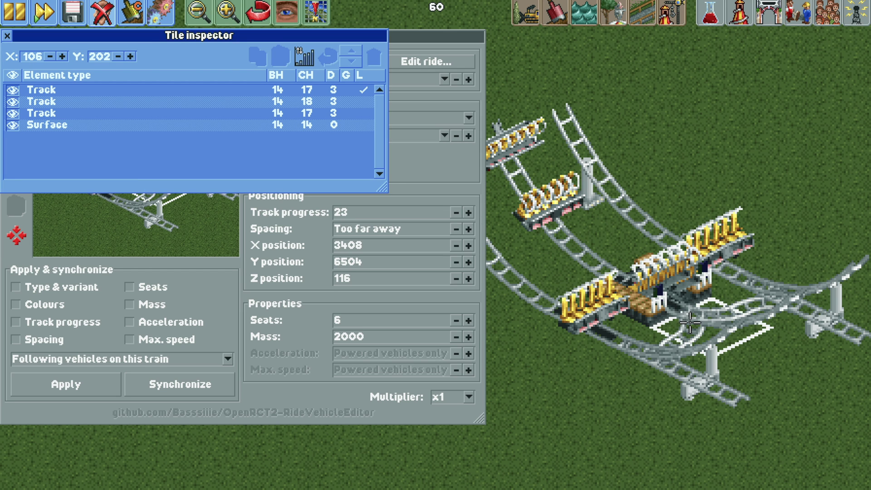
pyautogui.click(294, 114)
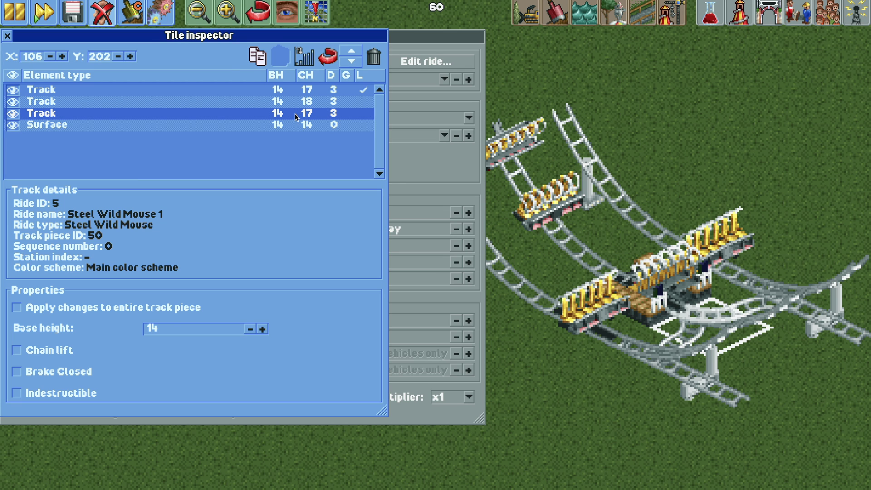
pyautogui.doubleClick(351, 54)
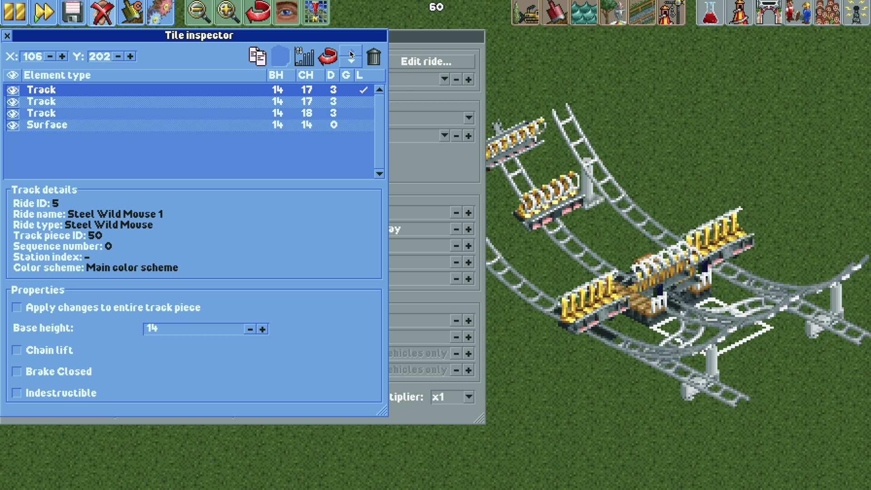
pyautogui.click(311, 114)
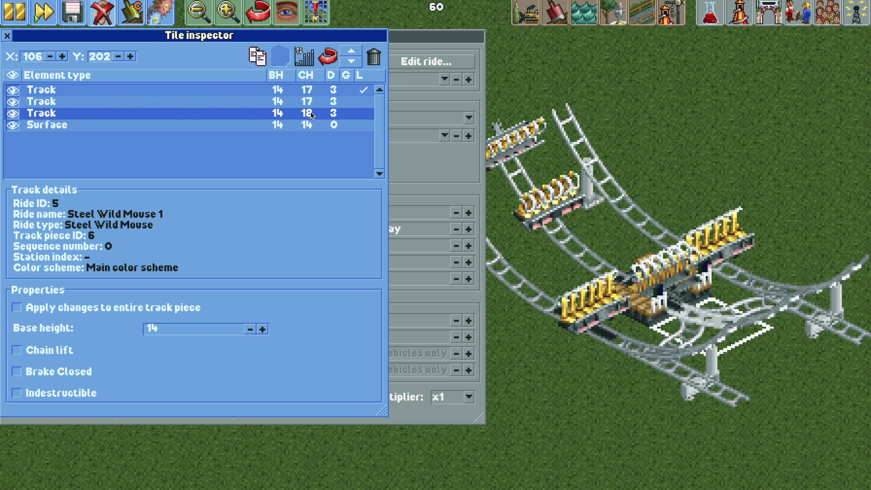
pyautogui.click(7, 39)
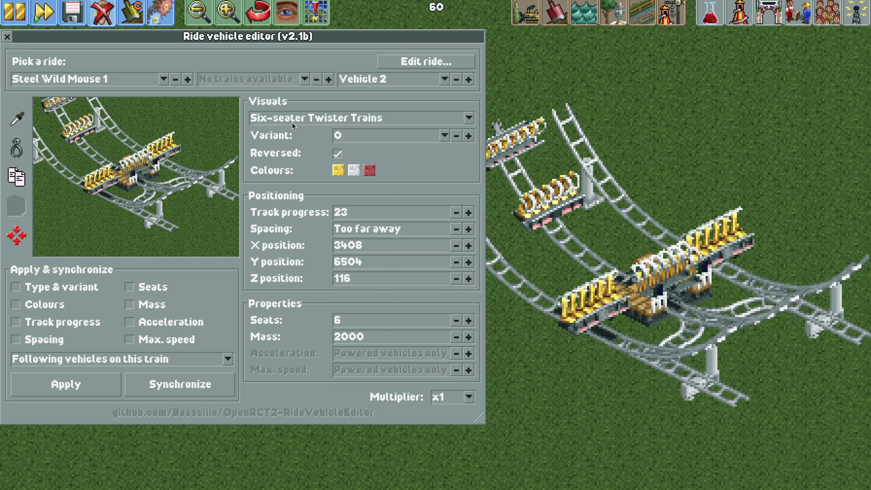
# - Move vehicle 2 of Steel Wild Mouse 1 to track progress 6
pyautogui.click(467, 213)
pyautogui.click(456, 212)
pyautogui.click(456, 212)
pyautogui.click(456, 212)
pyautogui.click(456, 213)
pyautogui.click(456, 213)
pyautogui.click(456, 212)
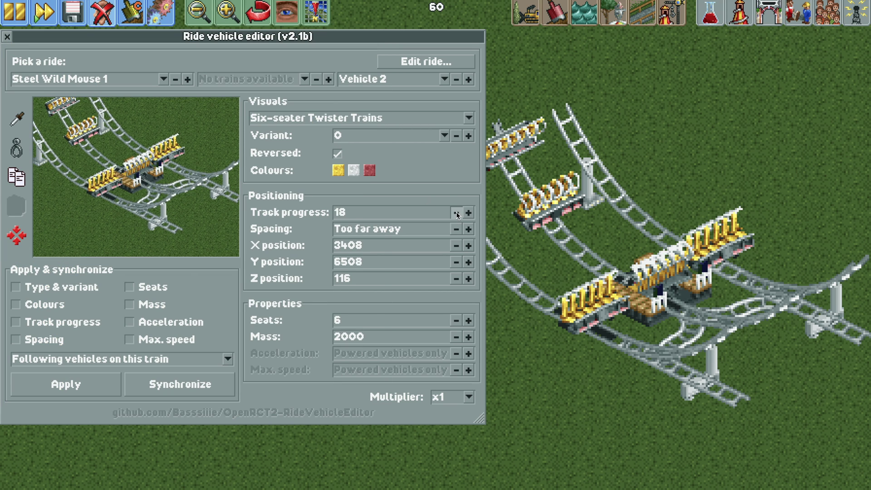
pyautogui.click(469, 212)
pyautogui.click(469, 212)
pyautogui.click(468, 213)
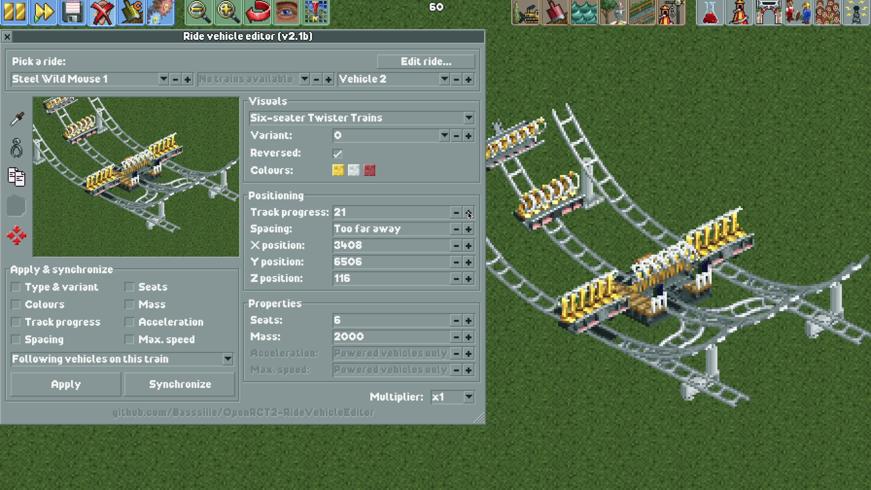
pyautogui.click(468, 212)
pyautogui.click(468, 212)
pyautogui.click(468, 212)
pyautogui.click(468, 213)
pyautogui.click(468, 213)
pyautogui.click(469, 212)
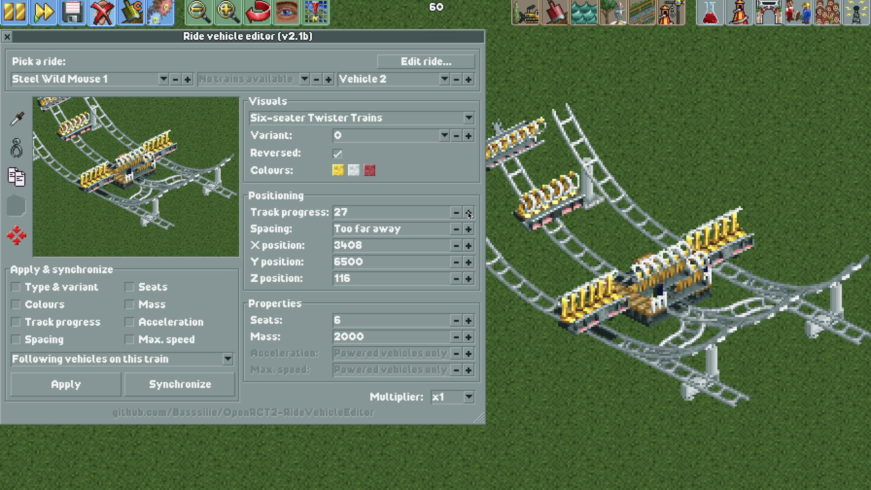
pyautogui.click(468, 212)
pyautogui.click(468, 213)
pyautogui.click(468, 212)
pyautogui.click(468, 212)
pyautogui.click(468, 212)
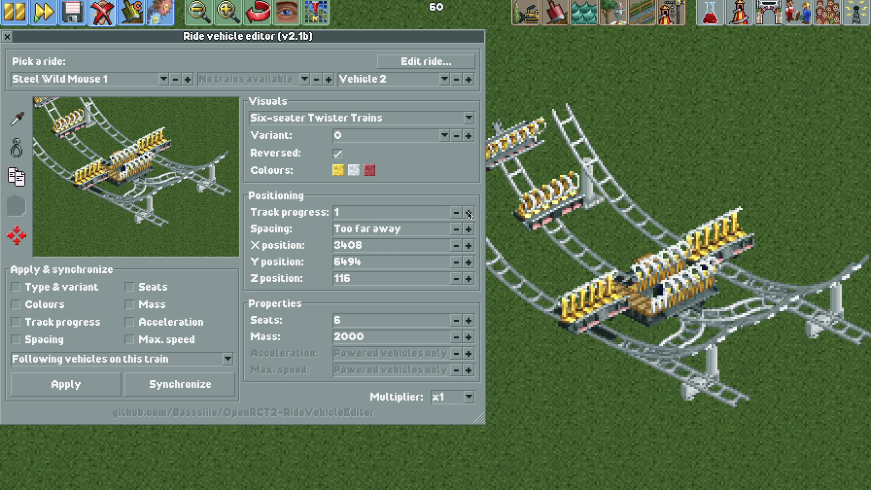
pyautogui.click(468, 213)
pyautogui.click(468, 212)
pyautogui.click(468, 212)
pyautogui.click(468, 212)
pyautogui.click(468, 212)
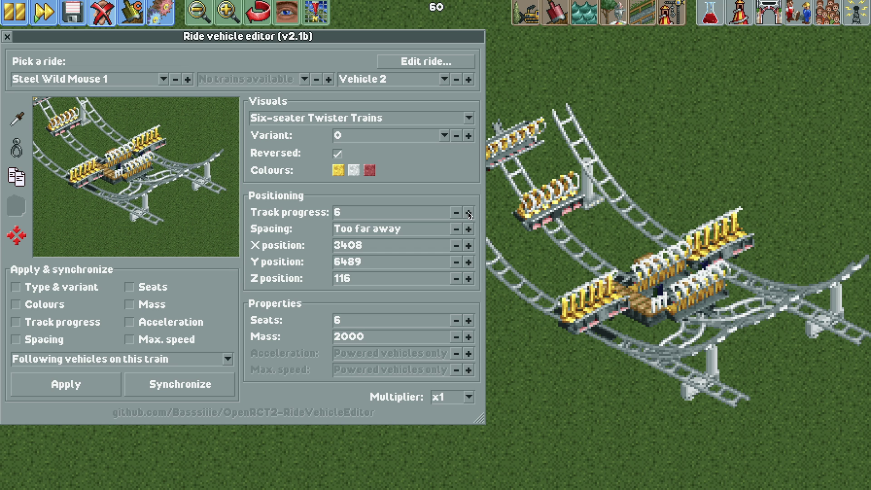
# - Reverse vehicle 6 and set its track progress to 6
pyautogui.click(469, 79)
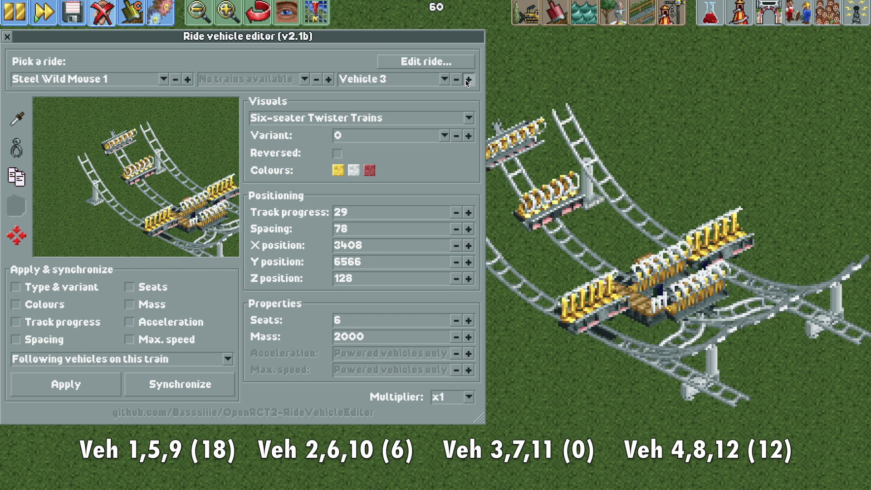
pyautogui.click(469, 79)
pyautogui.click(468, 79)
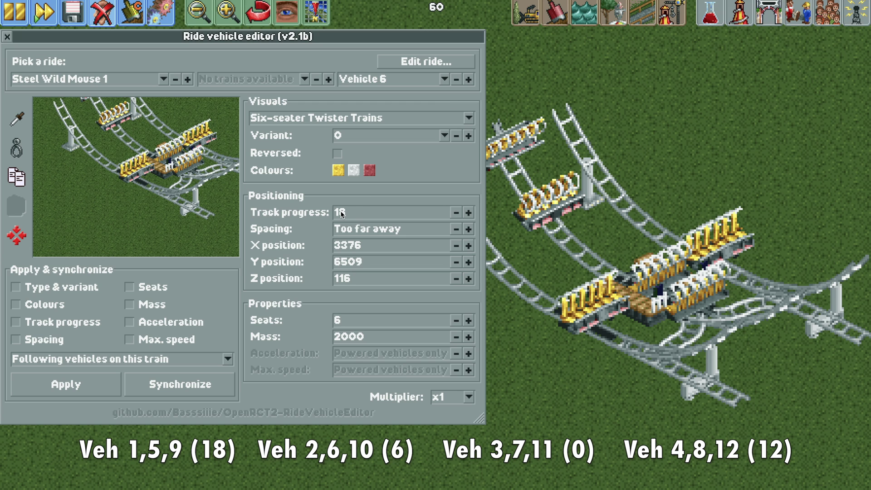
pyautogui.click(337, 154)
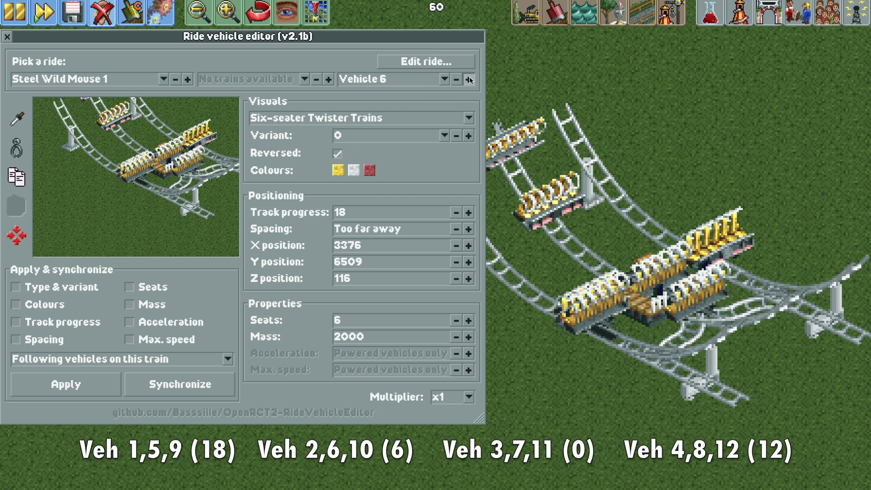
pyautogui.click(467, 213)
pyautogui.click(468, 213)
pyautogui.click(467, 213)
pyautogui.click(468, 213)
pyautogui.click(467, 213)
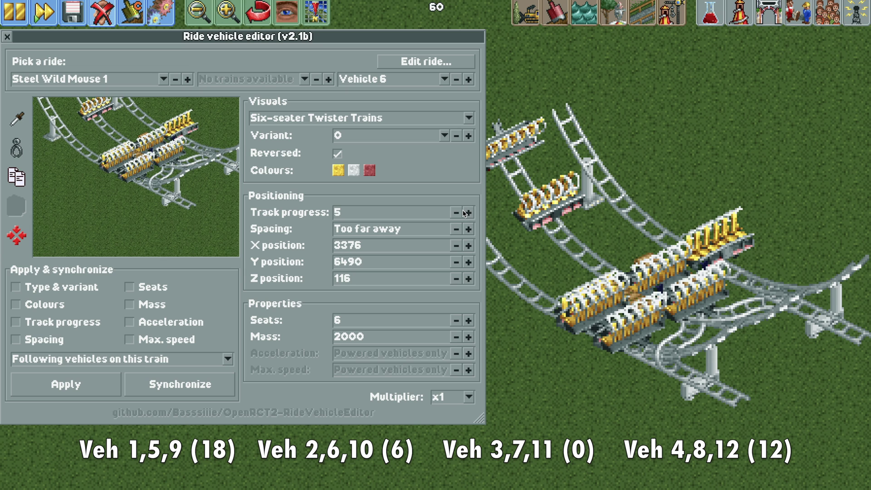
pyautogui.click(467, 213)
pyautogui.click(455, 213)
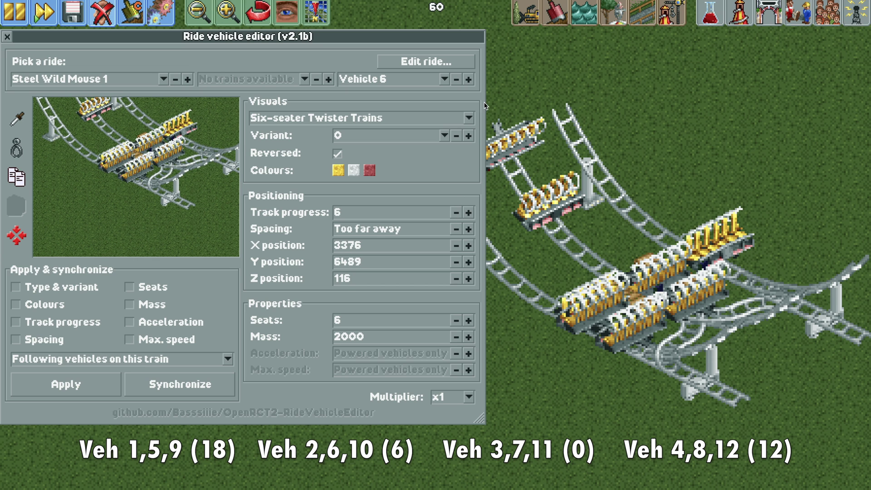
# - Reverse vehicle 9 and bring vehicle 10 round to track progress 6
pyautogui.click(468, 80)
pyautogui.click(468, 79)
pyautogui.click(468, 80)
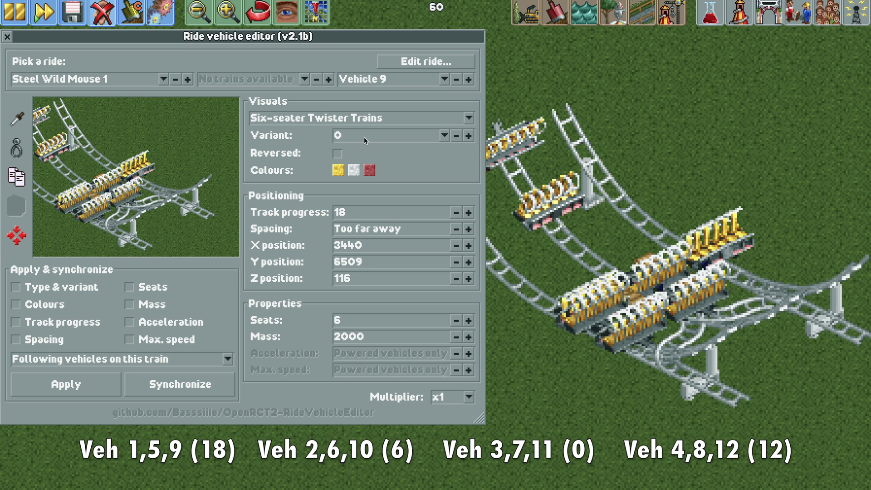
pyautogui.click(338, 154)
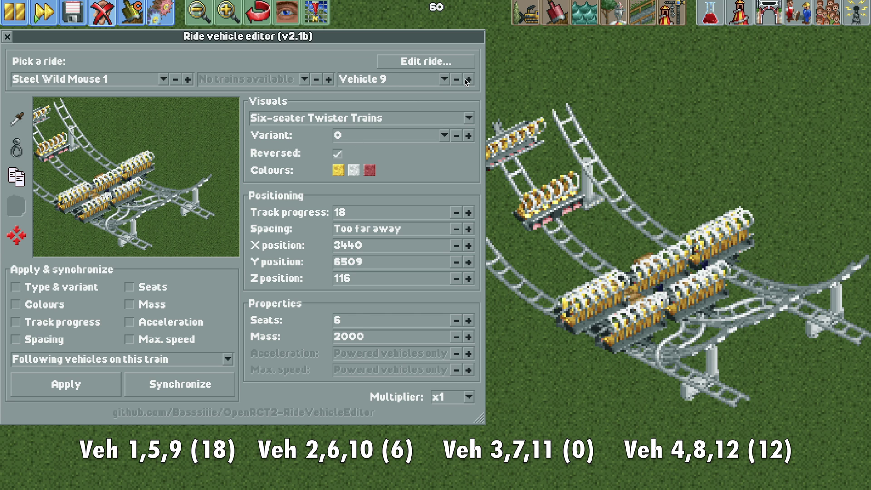
pyautogui.click(468, 213)
pyautogui.click(467, 213)
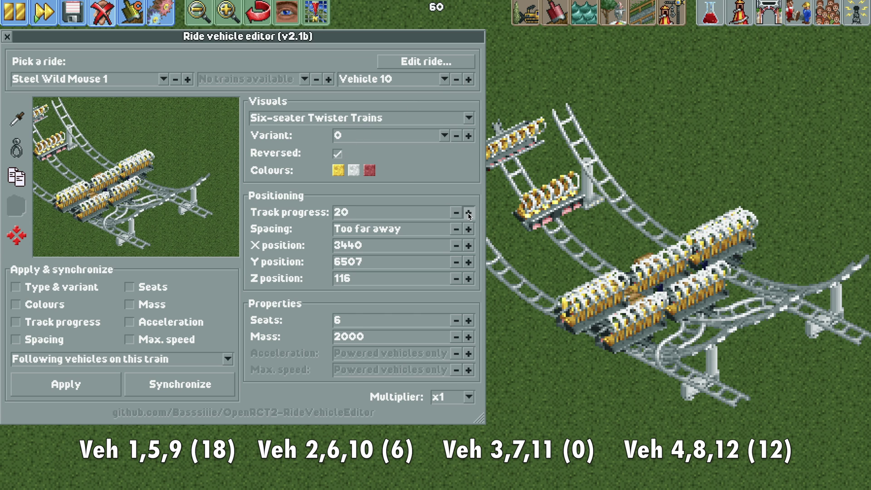
pyautogui.click(468, 212)
pyautogui.click(468, 212)
pyautogui.click(468, 213)
pyautogui.click(468, 213)
pyautogui.click(468, 213)
pyautogui.click(468, 213)
pyautogui.click(467, 213)
pyautogui.click(467, 213)
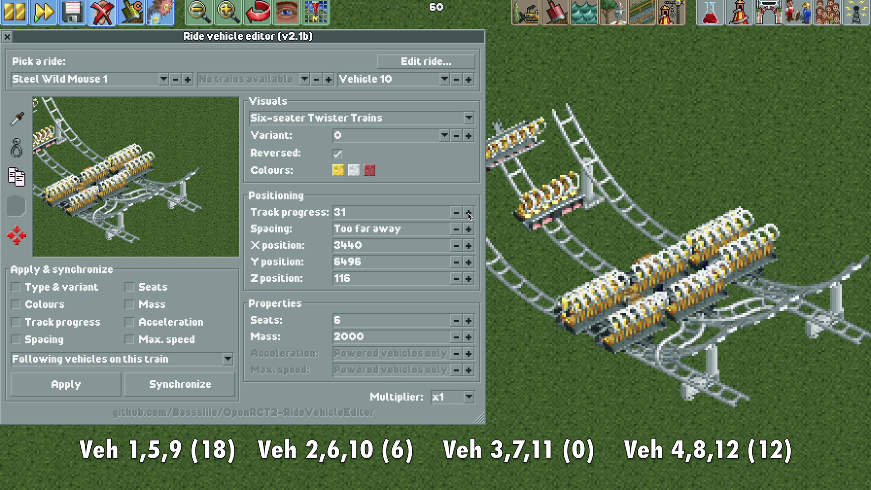
pyautogui.click(468, 213)
pyautogui.click(467, 212)
pyautogui.click(468, 213)
pyautogui.click(467, 213)
pyautogui.click(468, 213)
pyautogui.click(467, 213)
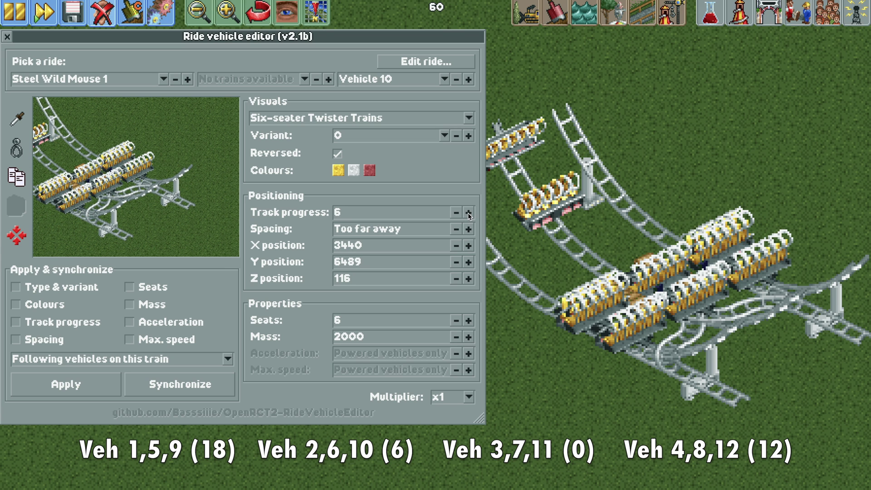
pyautogui.click(468, 80)
# - Bring vehicle 3 round to track progress 0
pyautogui.click(469, 80)
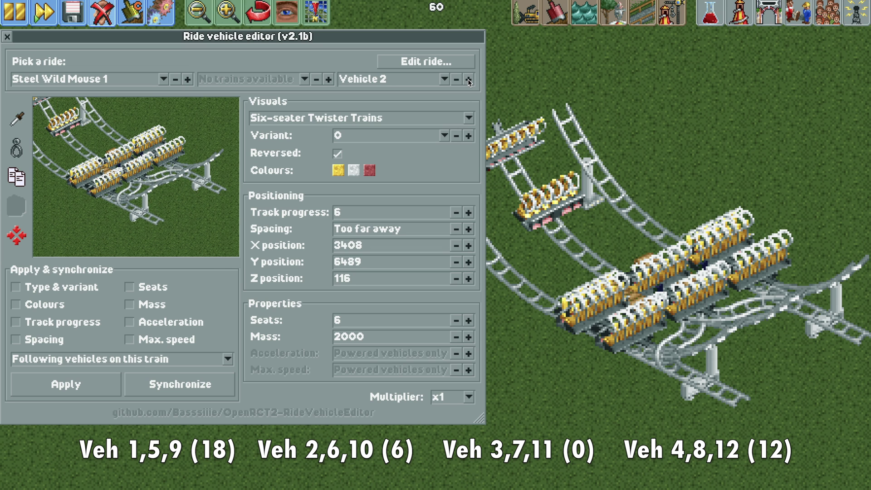
pyautogui.click(469, 80)
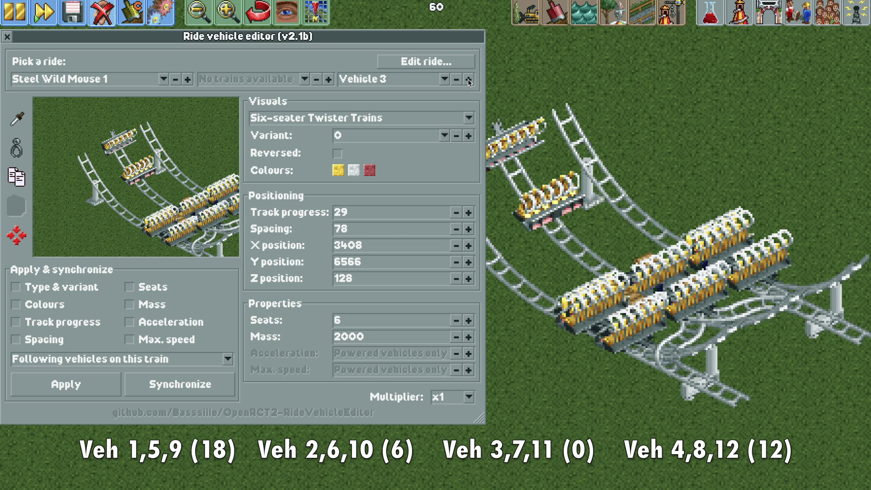
pyautogui.click(468, 212)
pyautogui.click(468, 212)
pyautogui.click(468, 213)
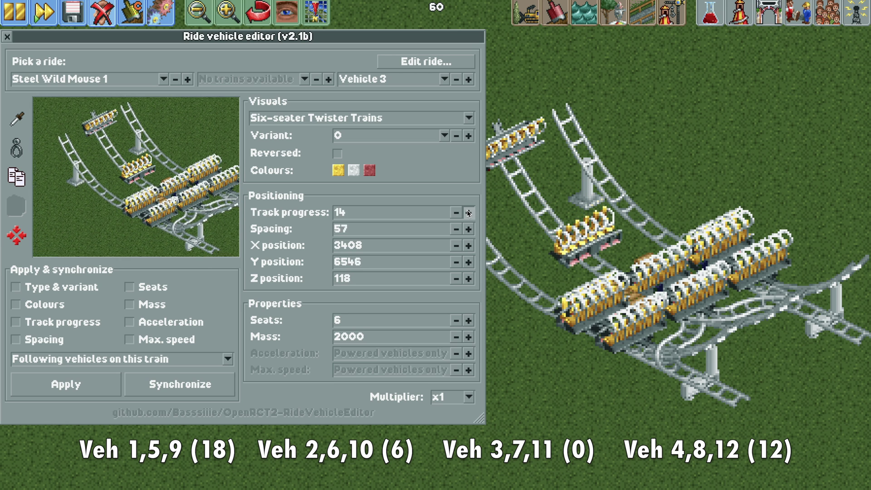
pyautogui.click(469, 212)
pyautogui.click(469, 212)
pyautogui.click(469, 212)
pyautogui.click(468, 213)
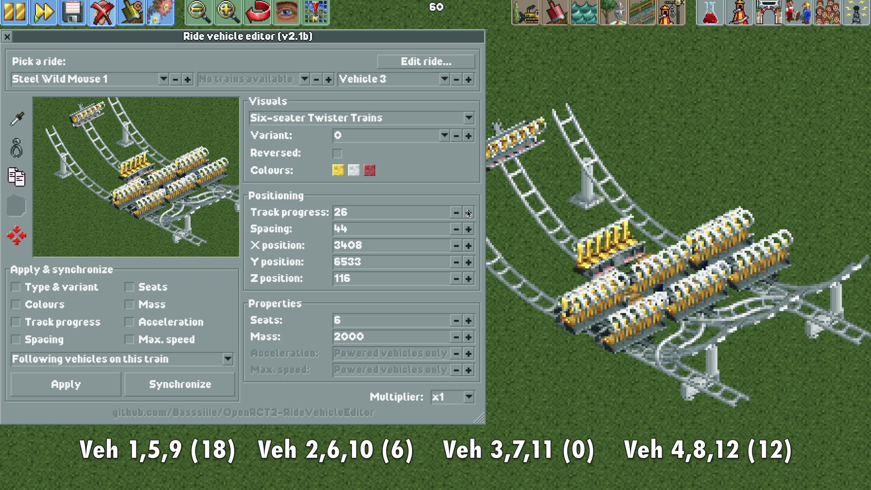
pyautogui.click(469, 212)
pyautogui.click(469, 213)
pyautogui.click(468, 212)
pyautogui.click(469, 212)
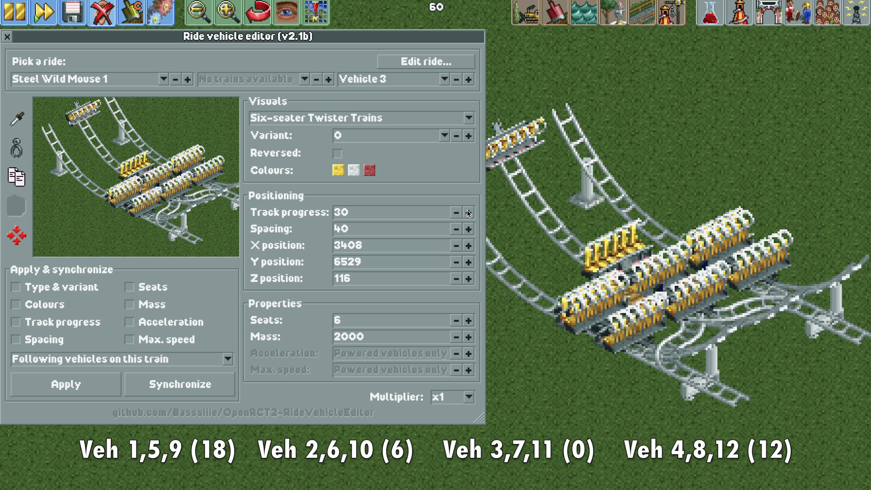
pyautogui.click(468, 212)
pyautogui.click(469, 213)
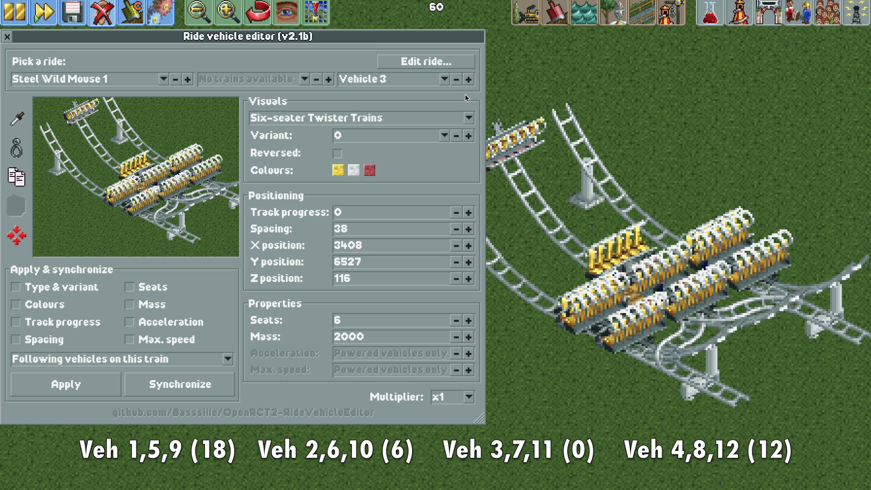
# - Set vehicle 7 to track progress 0
pyautogui.click(469, 78)
pyautogui.click(469, 79)
pyautogui.click(469, 79)
pyautogui.click(469, 79)
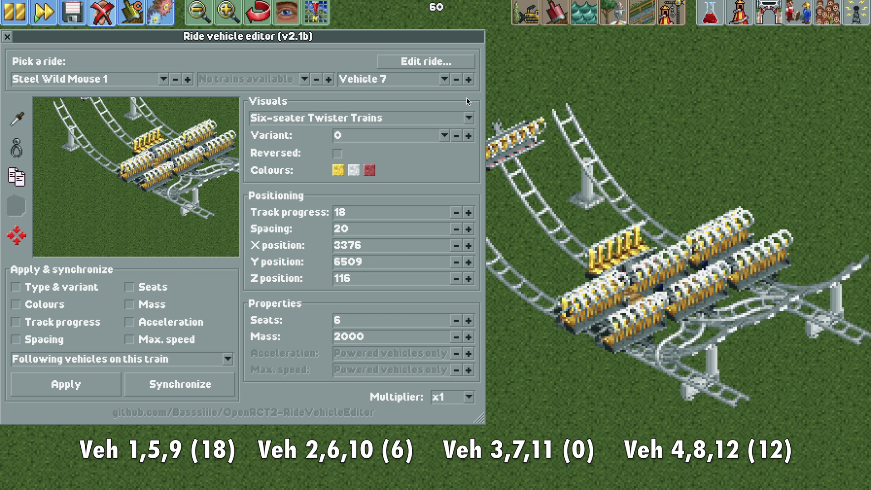
pyautogui.click(467, 212)
pyautogui.click(468, 212)
pyautogui.click(457, 212)
pyautogui.click(457, 213)
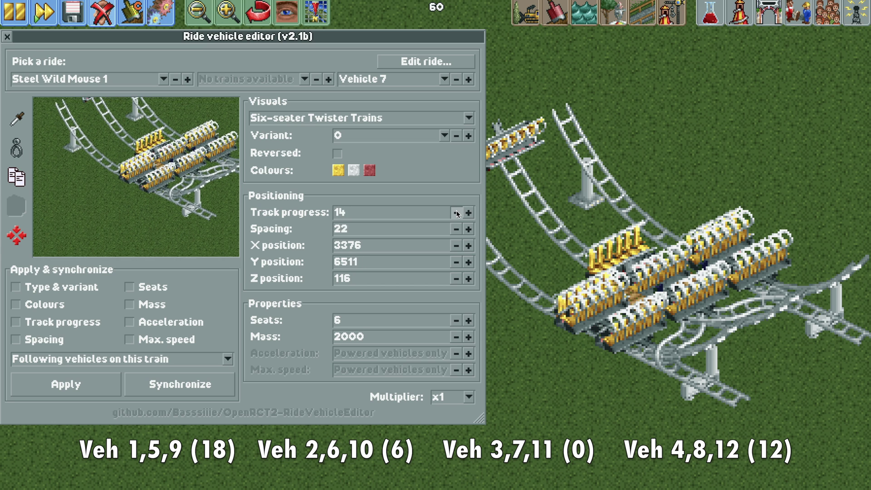
pyautogui.click(456, 213)
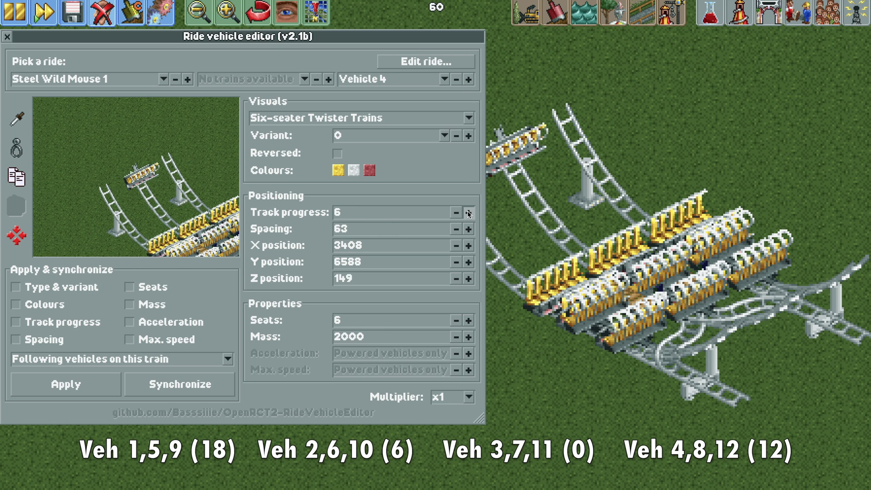
# - Place vehicles 4, 8 and 12 at track progress 12
pyautogui.moveTo(469, 214); pyautogui.dragTo(469, 214)
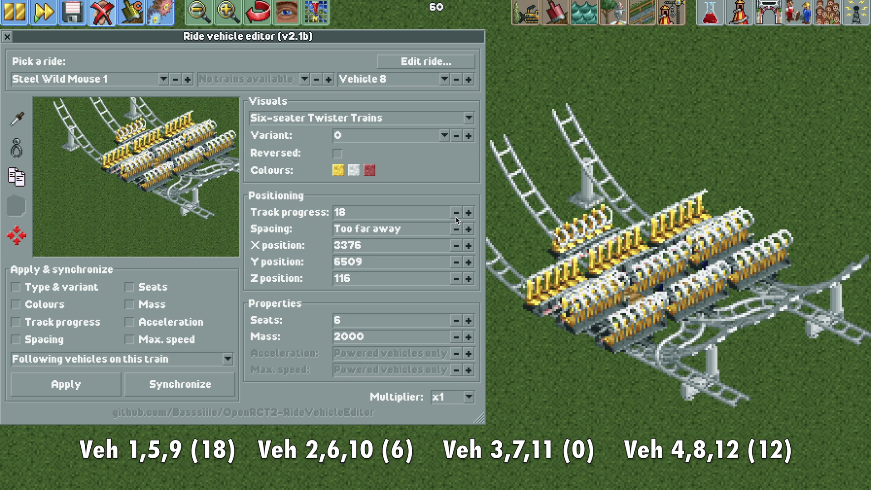
pyautogui.click(467, 212)
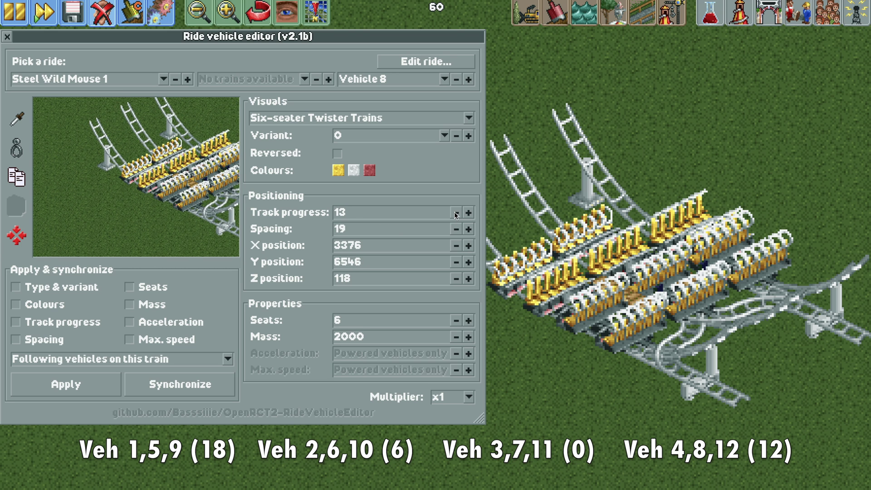
pyautogui.click(468, 79)
pyautogui.click(468, 79)
pyautogui.click(455, 213)
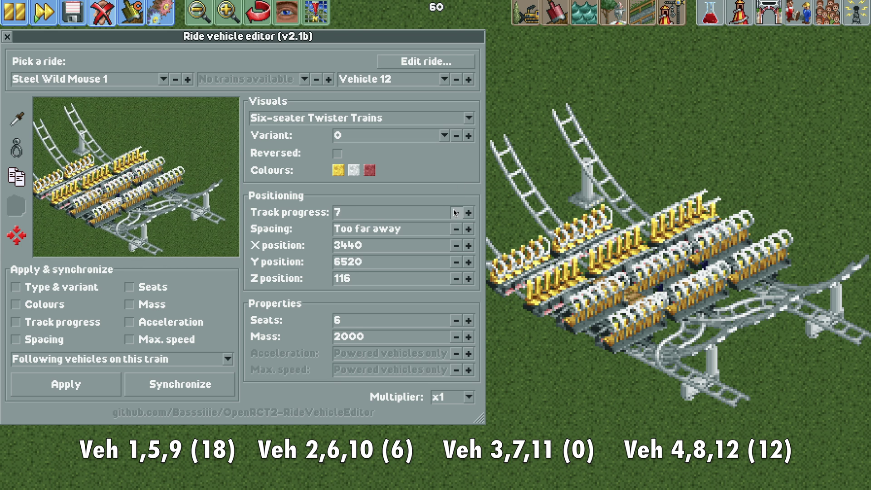
pyautogui.click(455, 213)
pyautogui.click(455, 212)
pyautogui.click(468, 213)
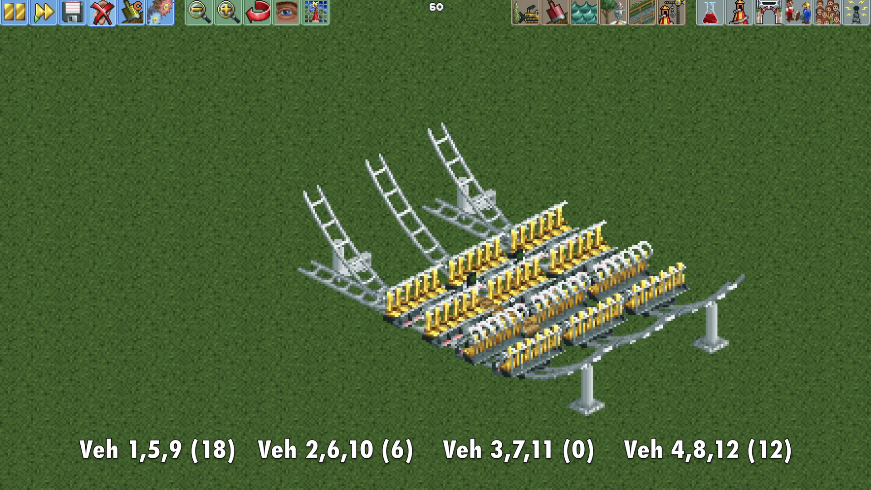
# - Change Steel Wild Mouse 1's ride type to Twister Roller Coaster and review its operating settings
pyautogui.click(511, 298)
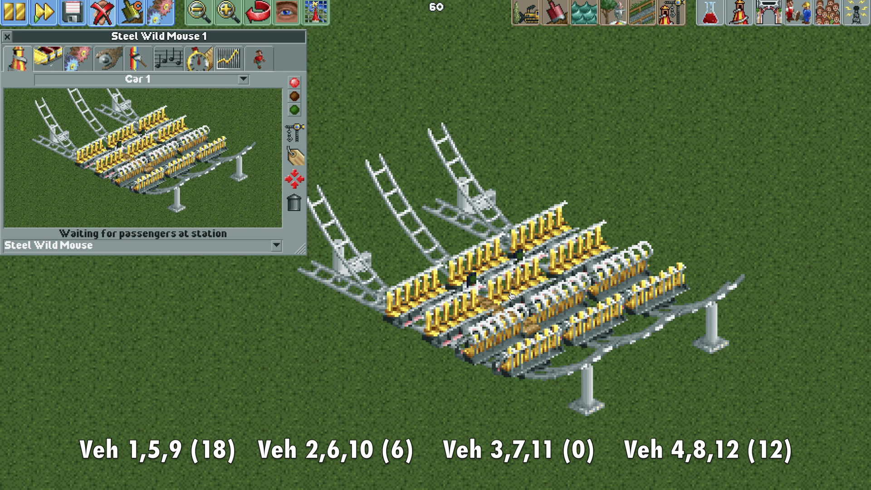
pyautogui.click(122, 246)
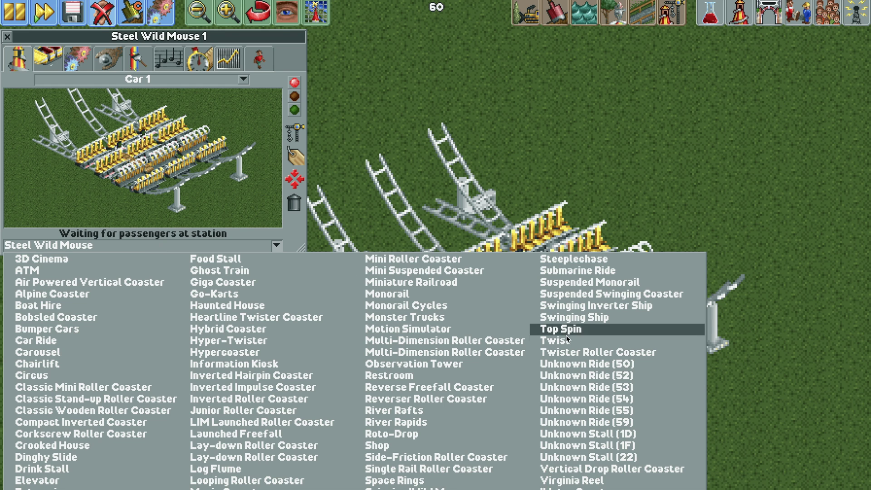
pyautogui.click(567, 349)
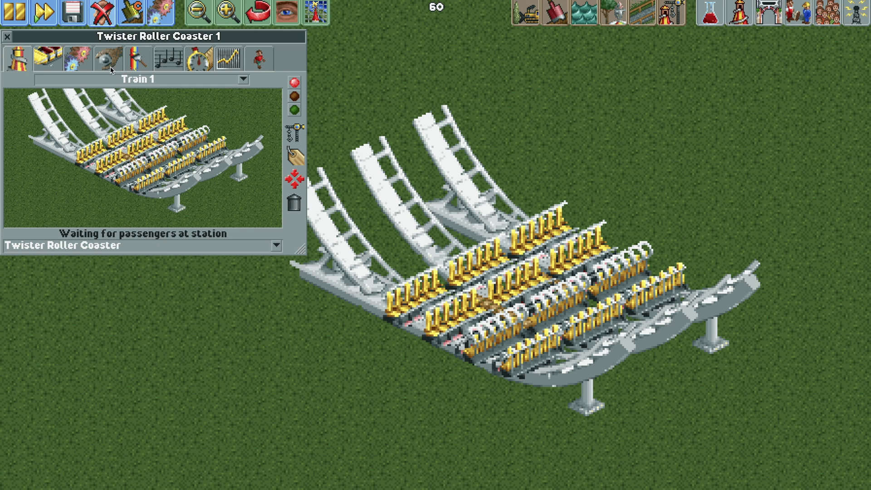
pyautogui.click(84, 59)
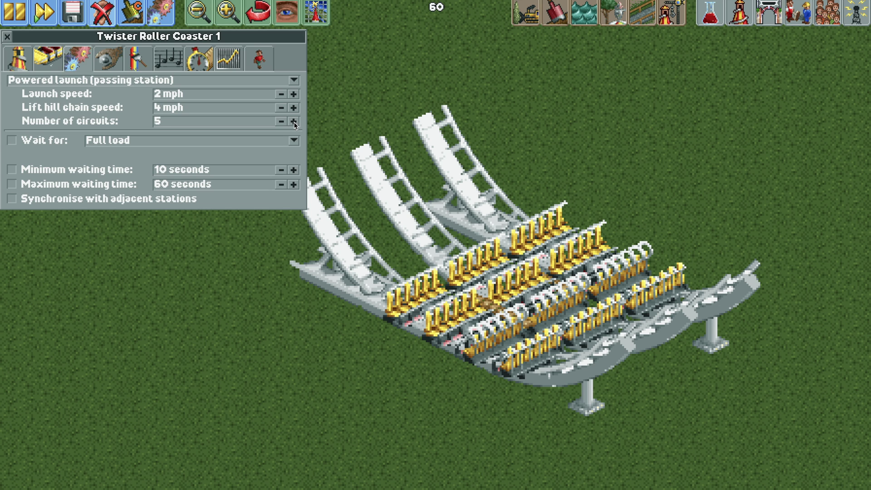
pyautogui.click(29, 70)
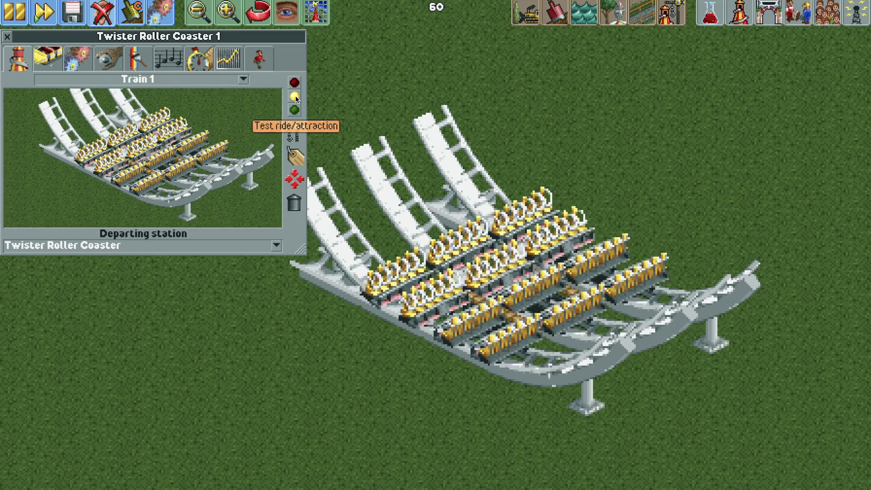
pyautogui.press('Left')
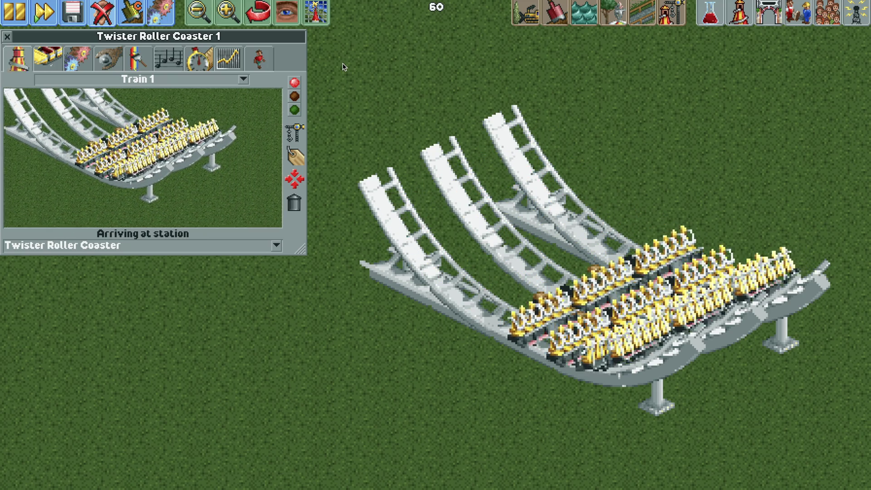
# - Increase the ride's number of circuits on the Operating tab
pyautogui.click(78, 58)
pyautogui.click(294, 121)
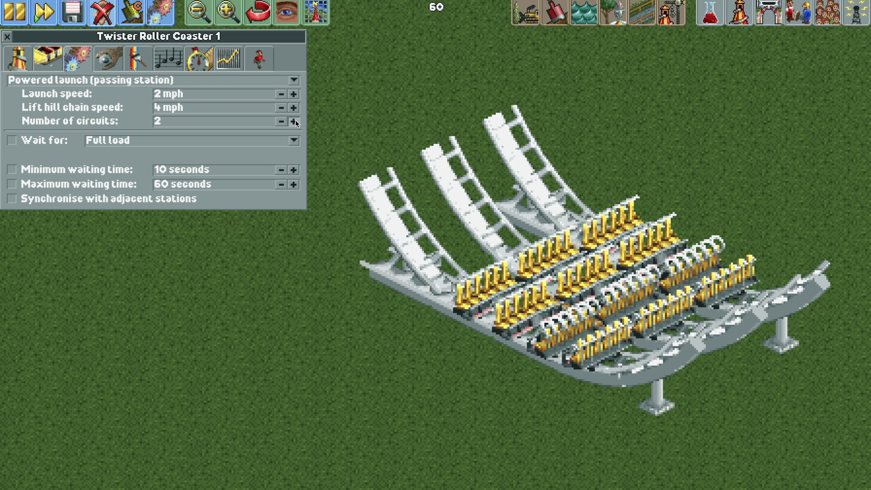
pyautogui.click(294, 121)
pyautogui.click(294, 121)
pyautogui.click(294, 121)
pyautogui.click(294, 121)
pyautogui.click(294, 122)
pyautogui.click(294, 121)
# - Convert the ride to River Rafts and view ratings: excitement 3.70, intensity 3.67, nausea 1.94
pyautogui.click(28, 63)
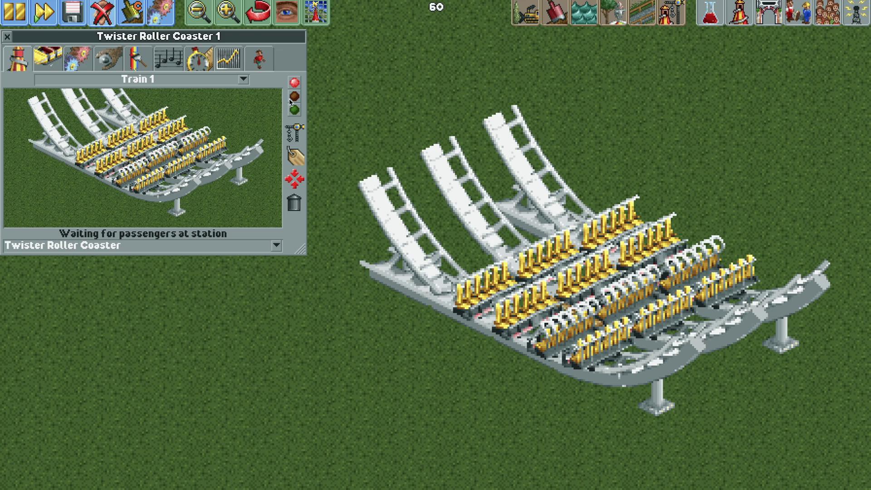
pyautogui.click(184, 244)
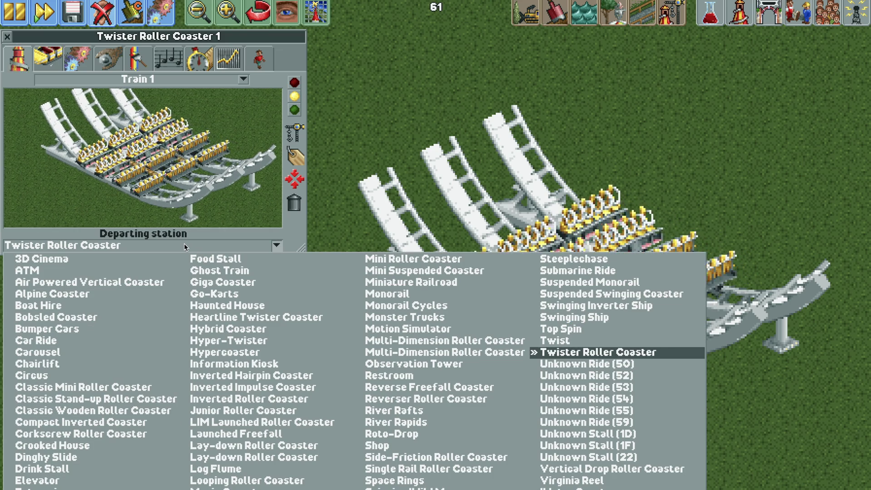
pyautogui.click(463, 411)
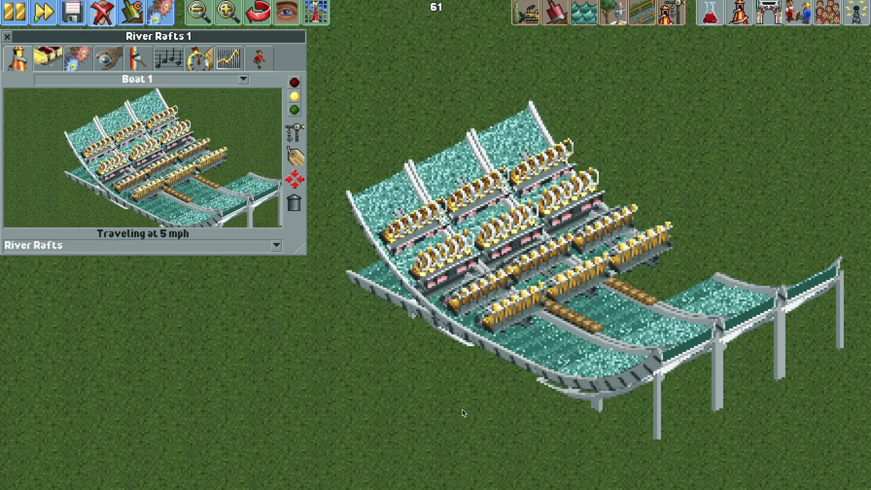
pyautogui.click(201, 63)
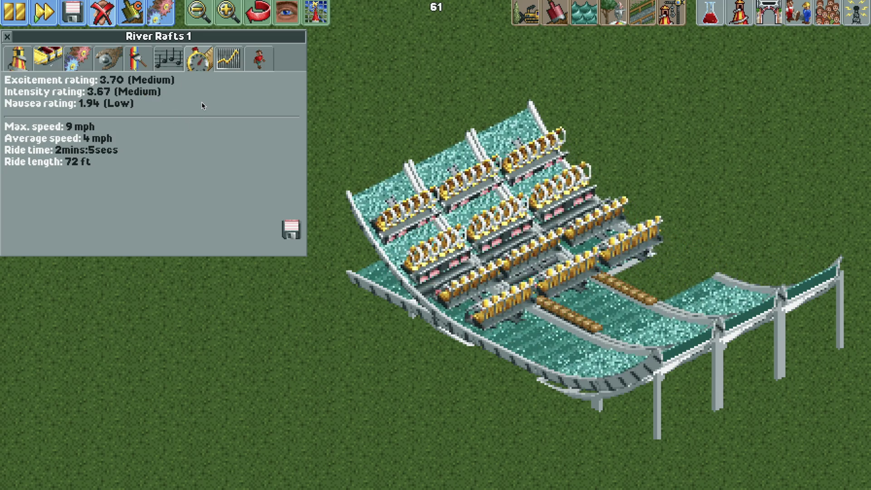
pyautogui.press('BackSpace')
# - In the Ride Editor plugin, set River Rafts 1's ride type to Single Rail Roller Coaster
pyautogui.click(316, 14)
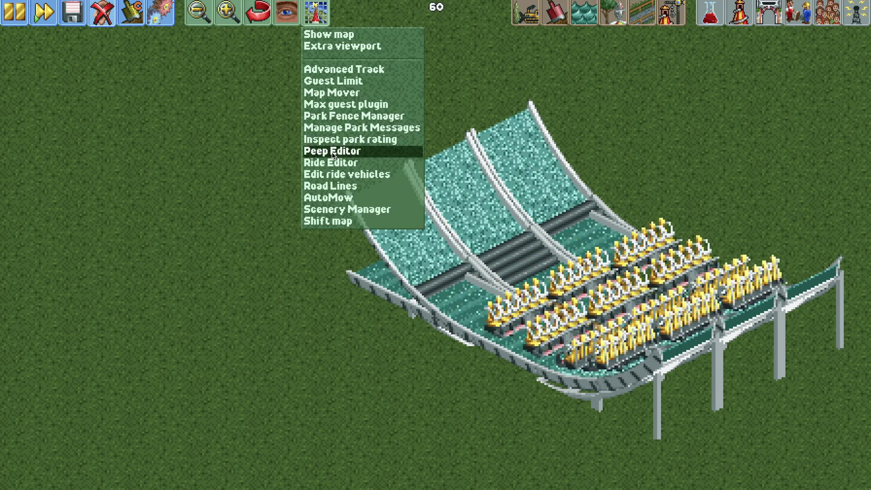
pyautogui.click(332, 164)
pyautogui.click(206, 90)
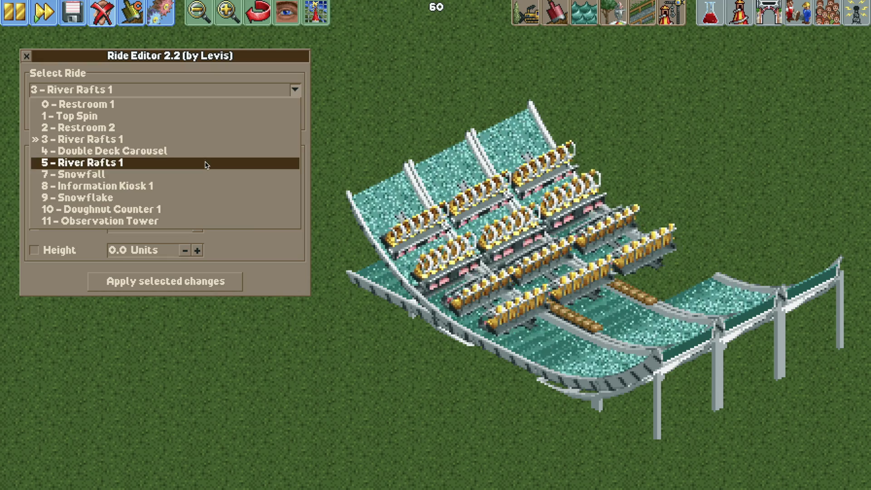
pyautogui.click(206, 163)
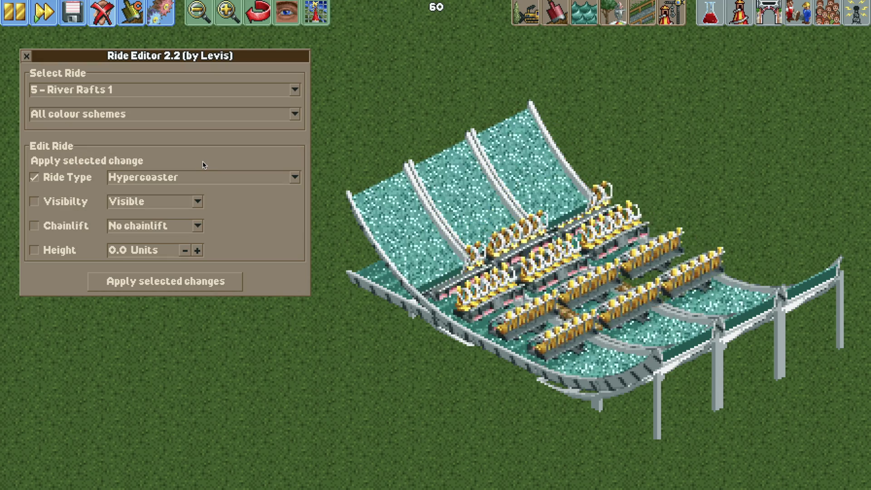
pyautogui.click(140, 178)
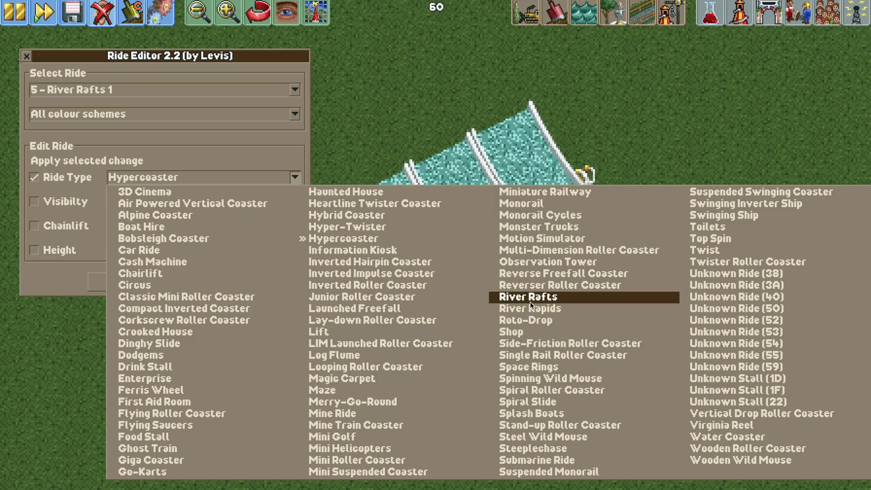
pyautogui.click(565, 356)
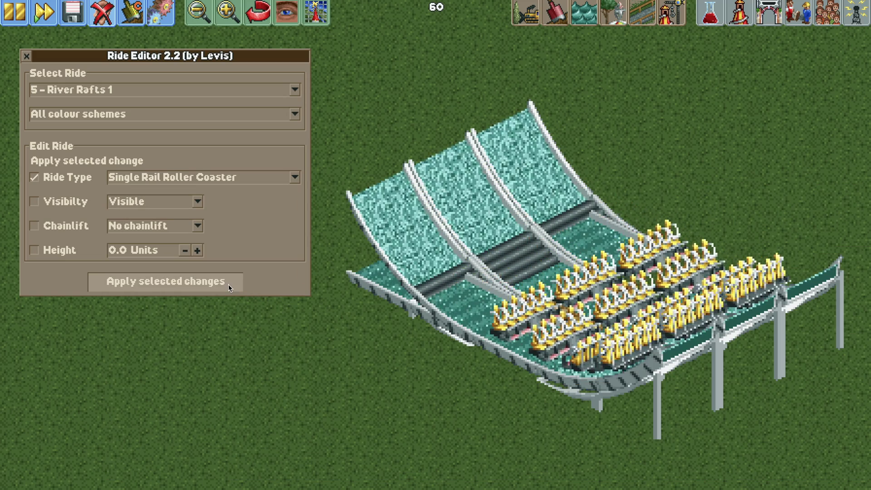
pyautogui.click(228, 284)
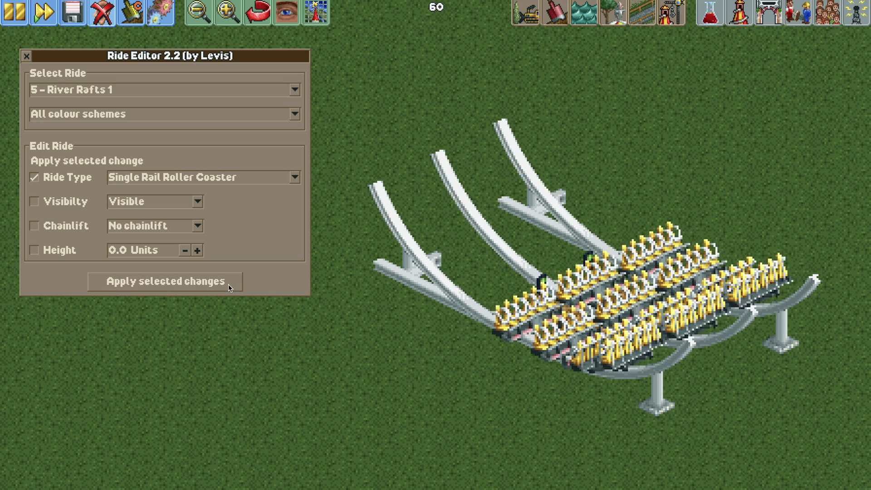
pyautogui.press('BackSpace')
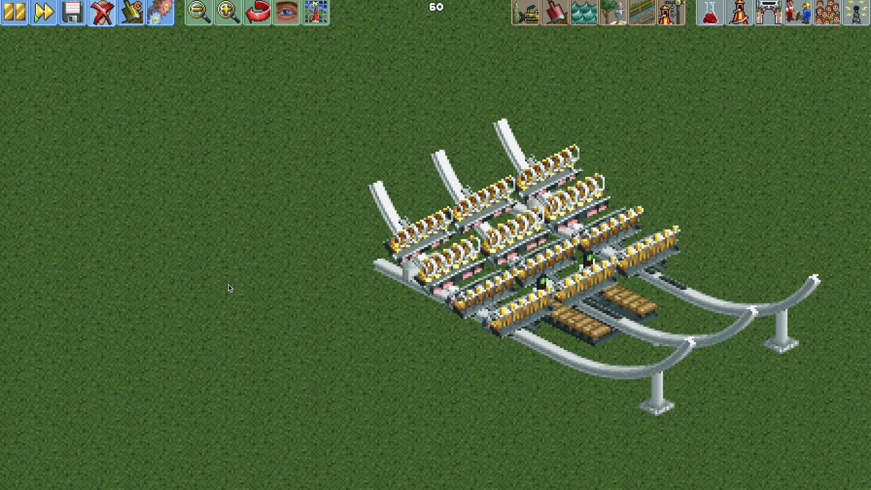
# - Set the ride's station style to Plain
pyautogui.click(582, 341)
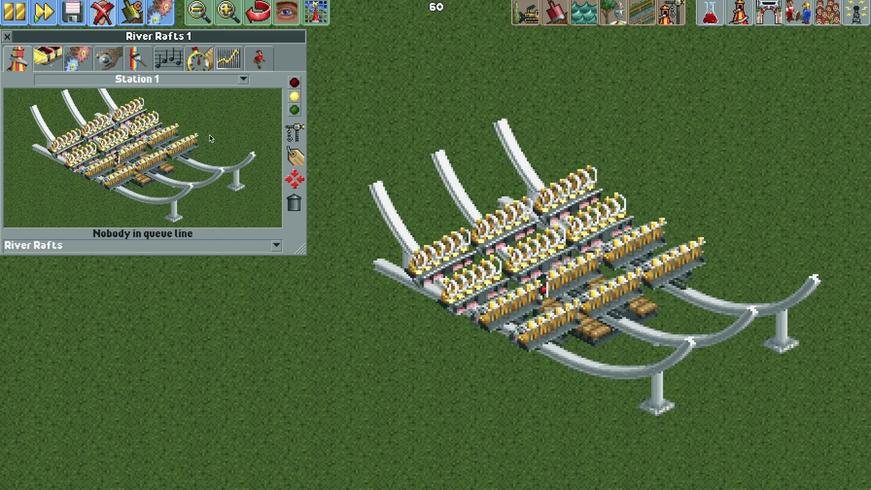
pyautogui.click(137, 58)
pyautogui.click(168, 135)
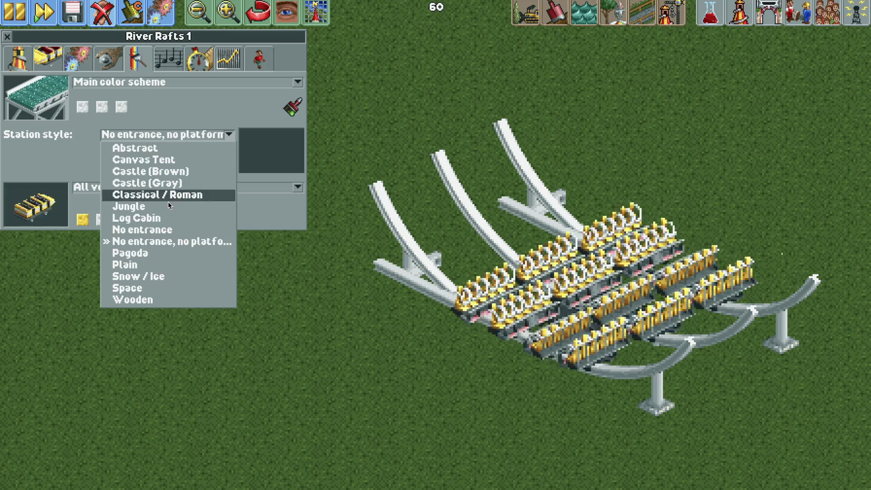
pyautogui.click(173, 264)
pyautogui.press('BackSpace')
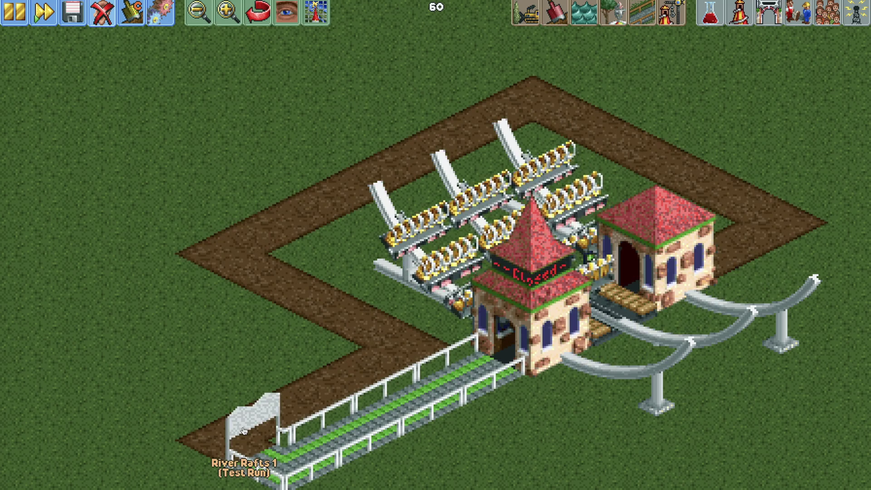
# - Set the station style back to No entrance, no platform
pyautogui.click(243, 430)
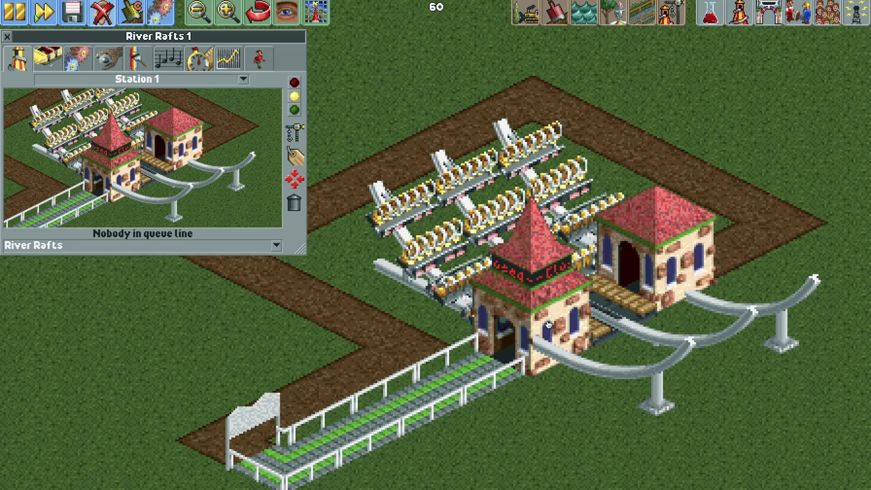
pyautogui.click(137, 58)
pyautogui.click(169, 135)
pyautogui.click(168, 241)
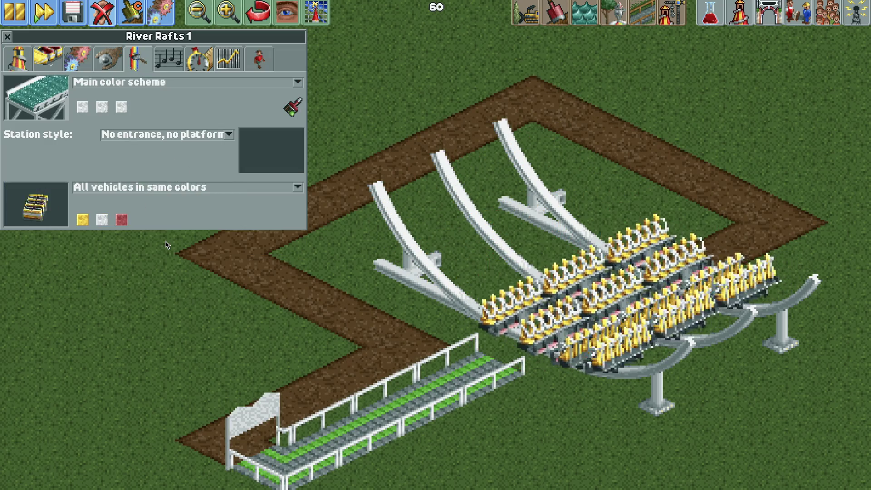
pyautogui.press('BackSpace')
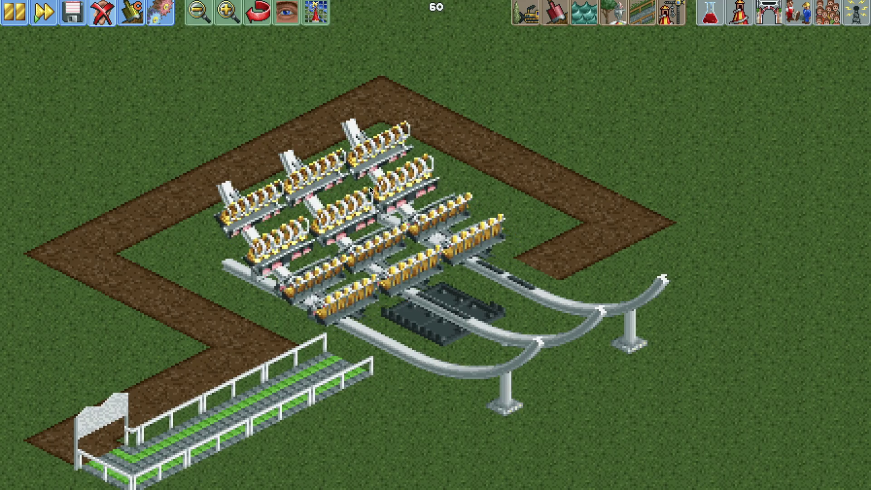
# - Make the main track, secondary track and supports colours dark grey
pyautogui.click(370, 186)
pyautogui.click(137, 55)
pyautogui.click(83, 106)
pyautogui.click(87, 116)
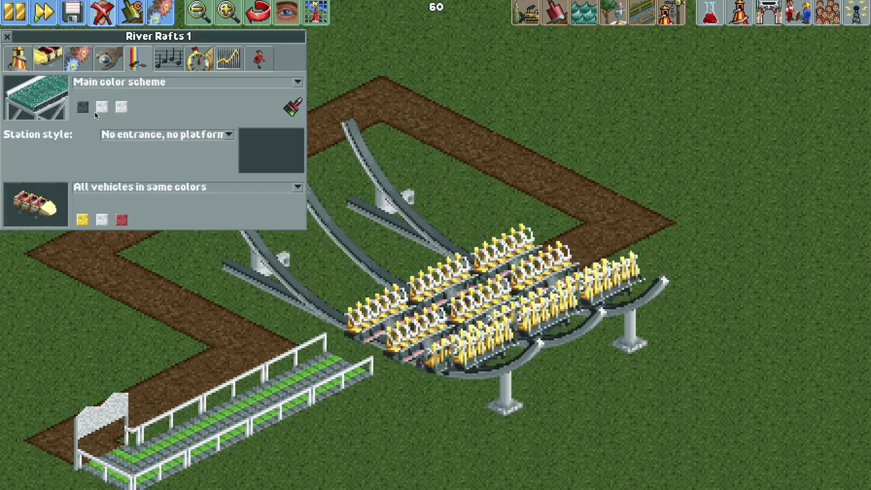
pyautogui.click(102, 107)
pyautogui.click(104, 116)
pyautogui.click(121, 107)
pyautogui.click(121, 115)
# - Make all three vehicle colours brown
pyautogui.click(82, 219)
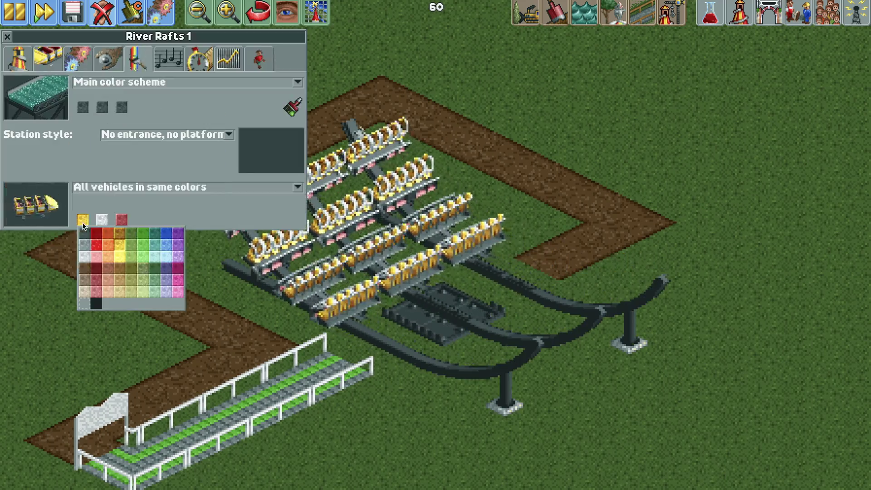
pyautogui.click(95, 260)
pyautogui.click(102, 220)
pyautogui.click(111, 260)
pyautogui.click(102, 219)
pyautogui.click(109, 273)
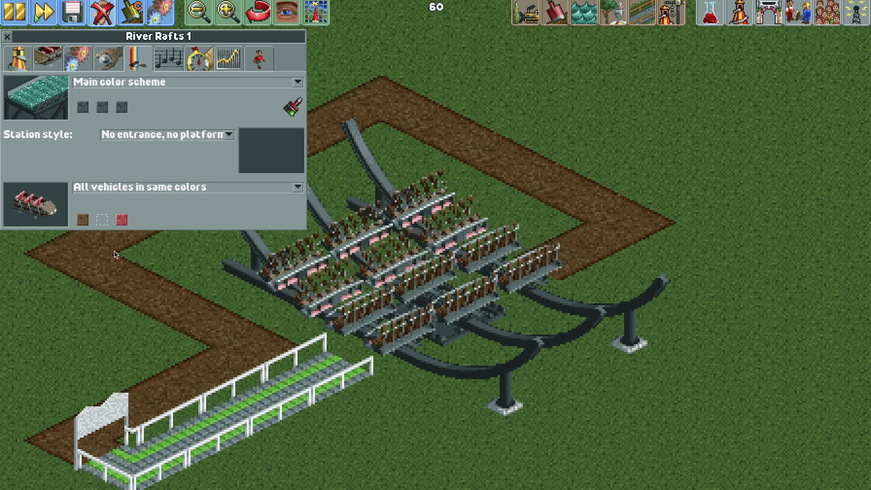
pyautogui.click(122, 219)
pyautogui.click(123, 272)
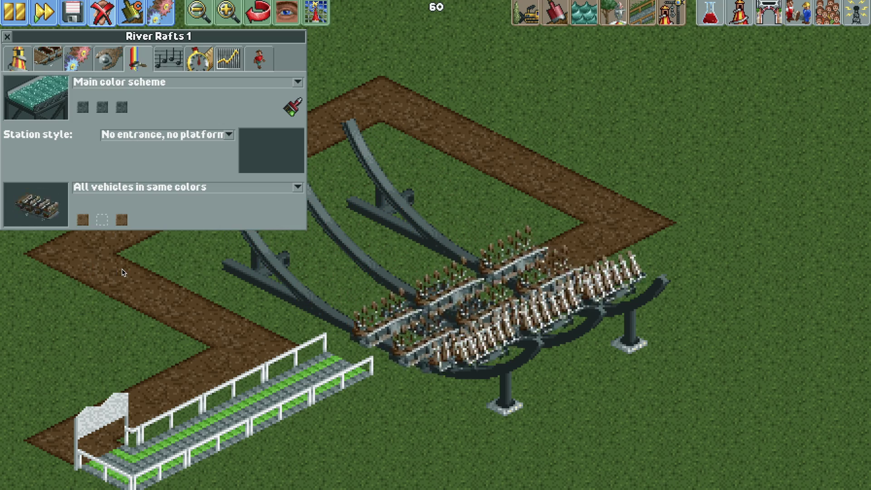
pyautogui.press('BackSpace')
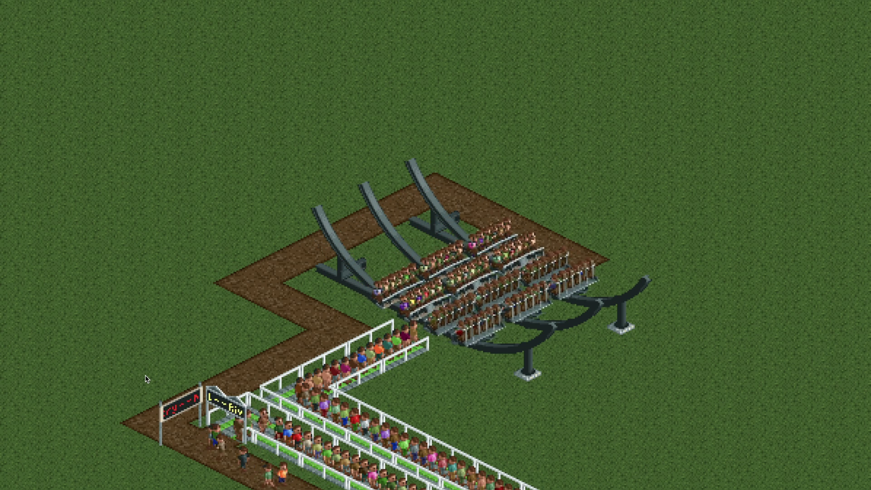
# - Use the scenery visibility hotkey 5 to show the castle scenery again
pyautogui.press('5')
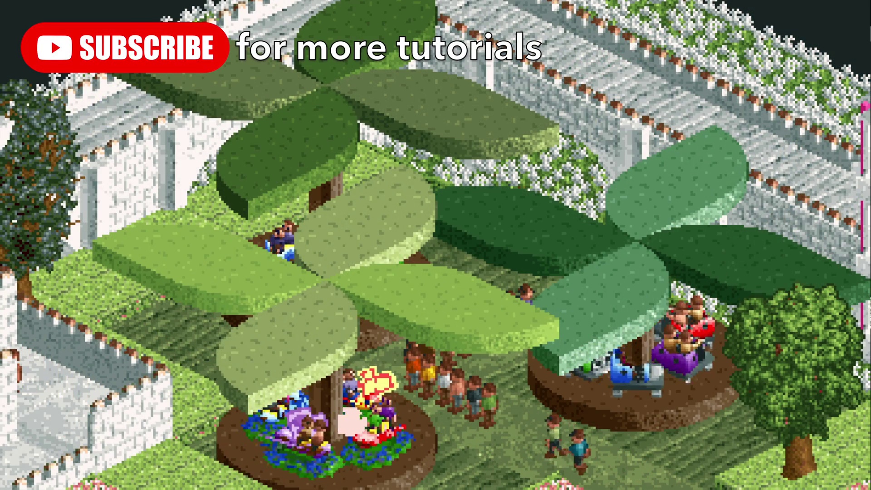
pyautogui.press('5')
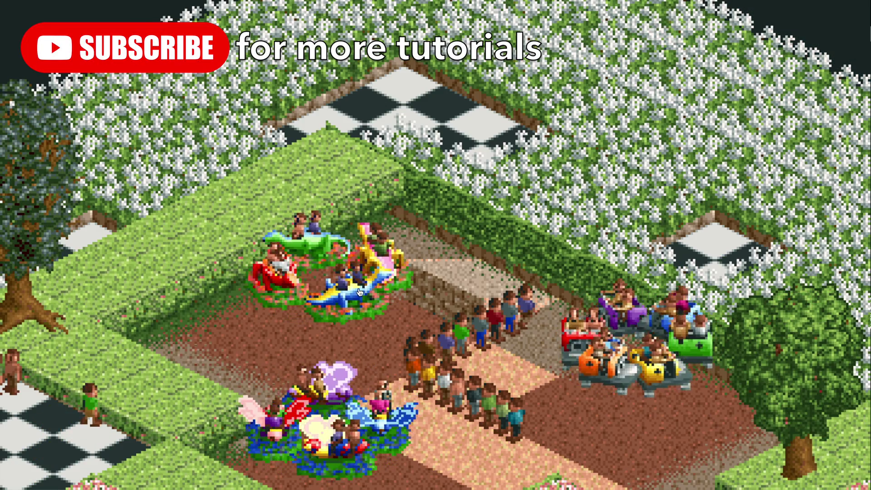